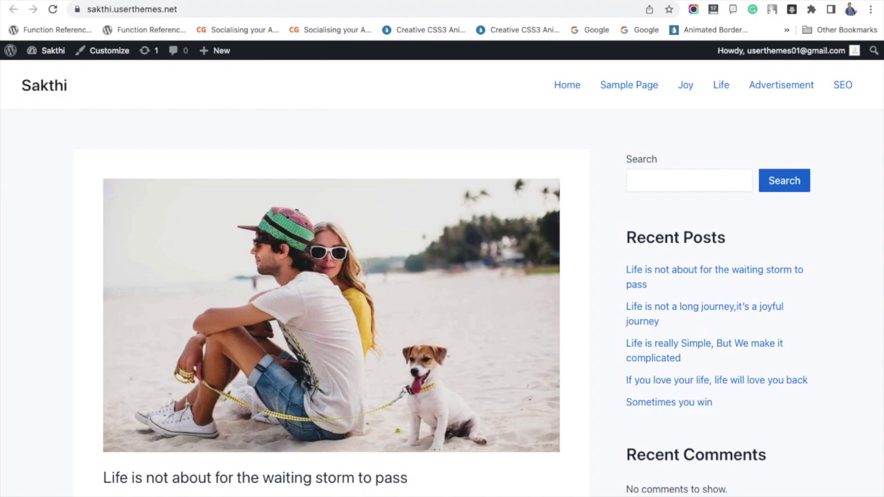
Open wpastra.com in a new tab to view its header as a reference, and return to the site's front page
key("ctrl+t")
type("wpastra.com")
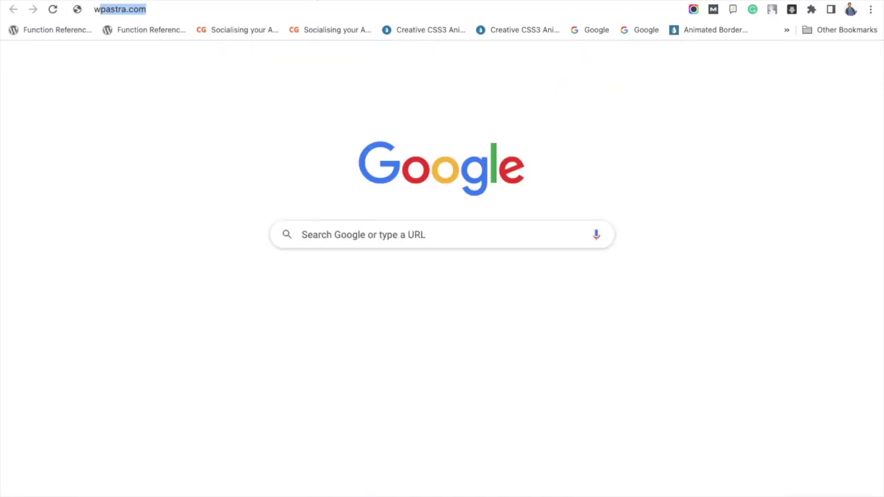
key("Return")
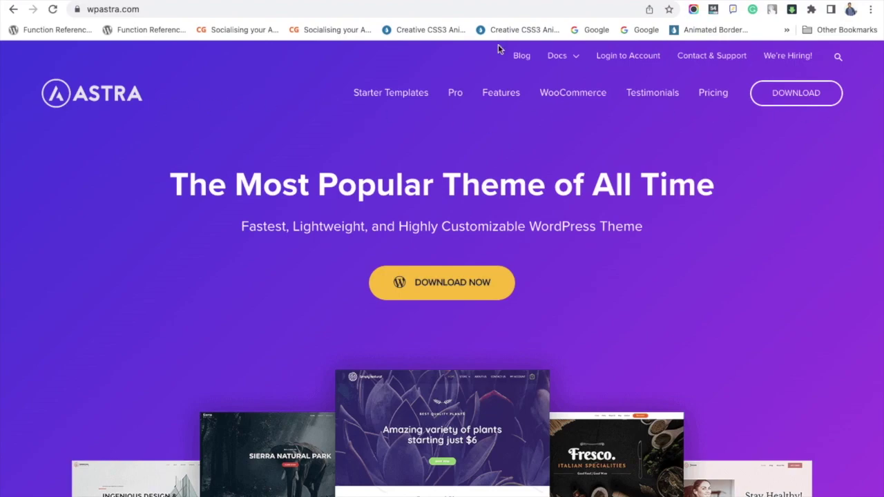
left_click(215, 2)
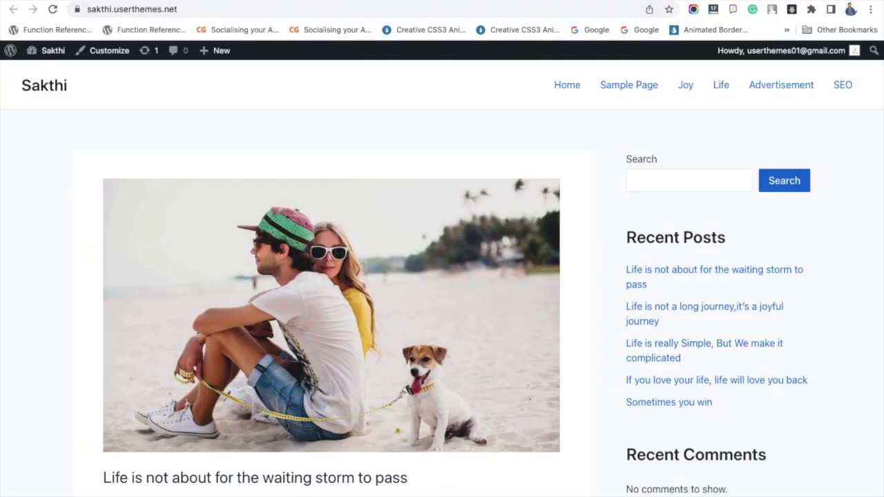
Go to the site's WordPress dashboard and open the theme Customizer
left_click(125, 2)
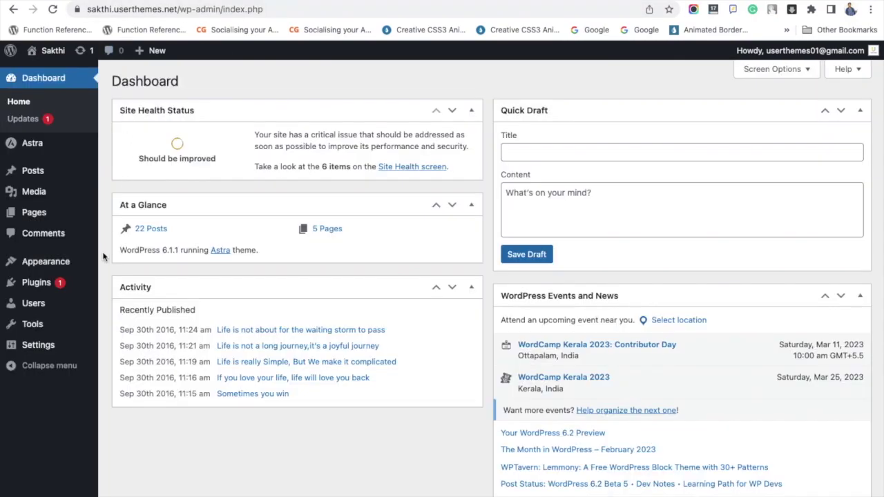
mouse_move(95, 260)
left_click(127, 283)
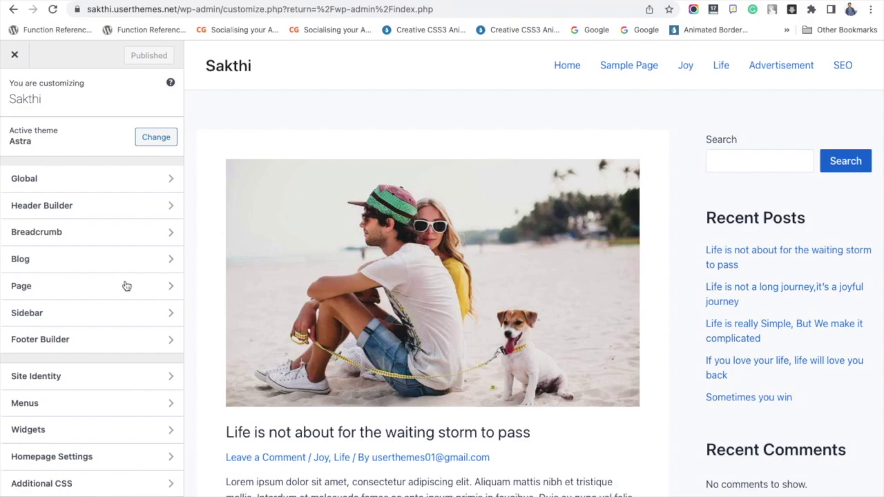
In the Header Builder, add a Button 1 element beside the Primary Menu in the primary header row
left_click(134, 205)
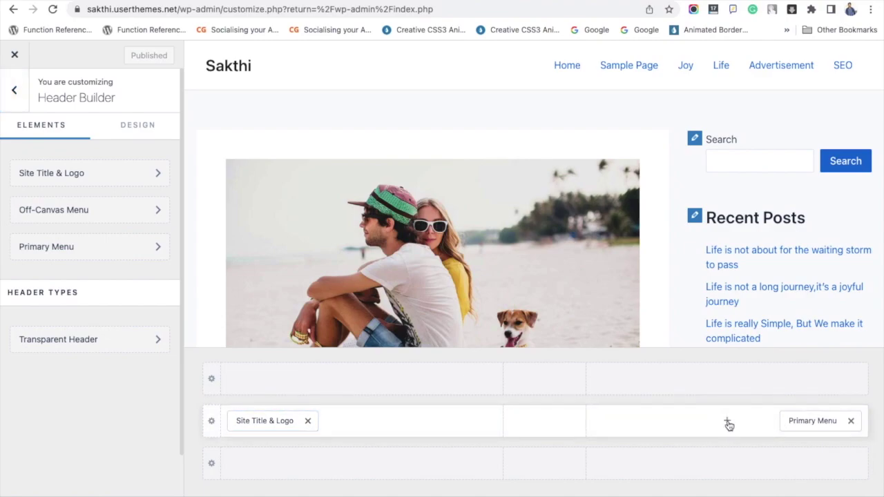
left_click(727, 423)
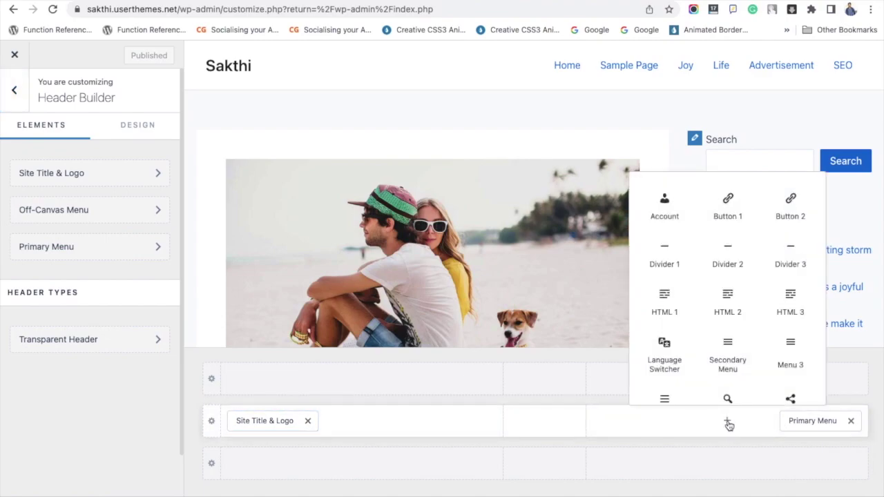
left_click(730, 222)
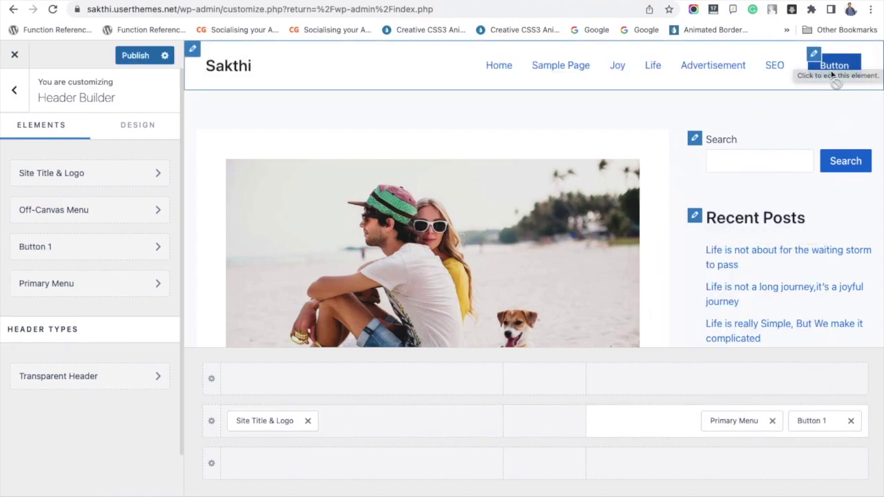
Add the Secondary Menu and a Search element to the right-hand section of the above header row
left_click(727, 382)
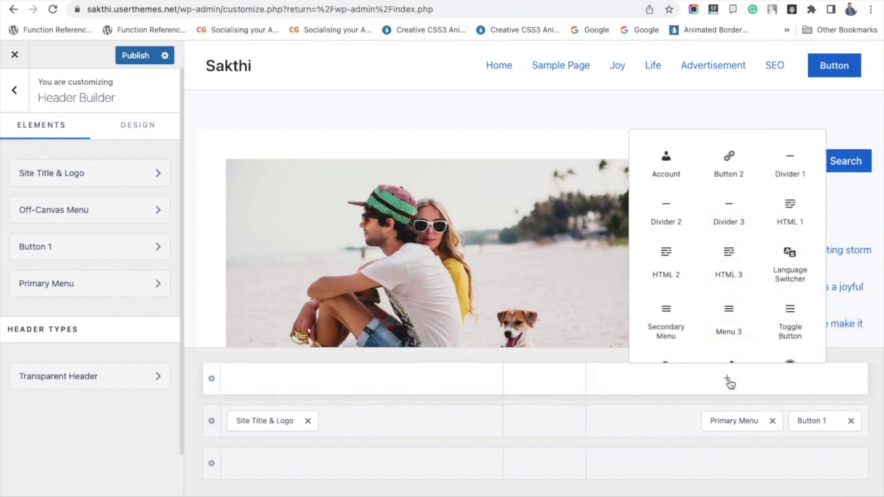
scroll(733, 308, "down", 1)
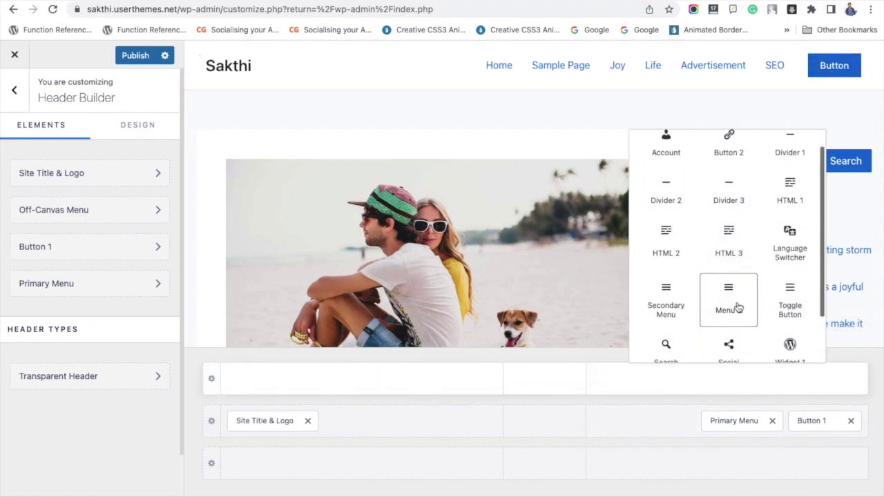
left_click(673, 311)
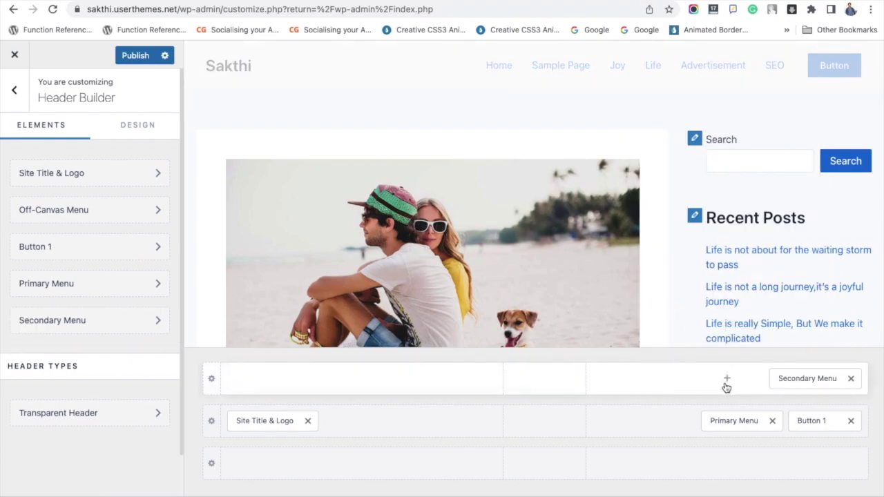
left_click(726, 378)
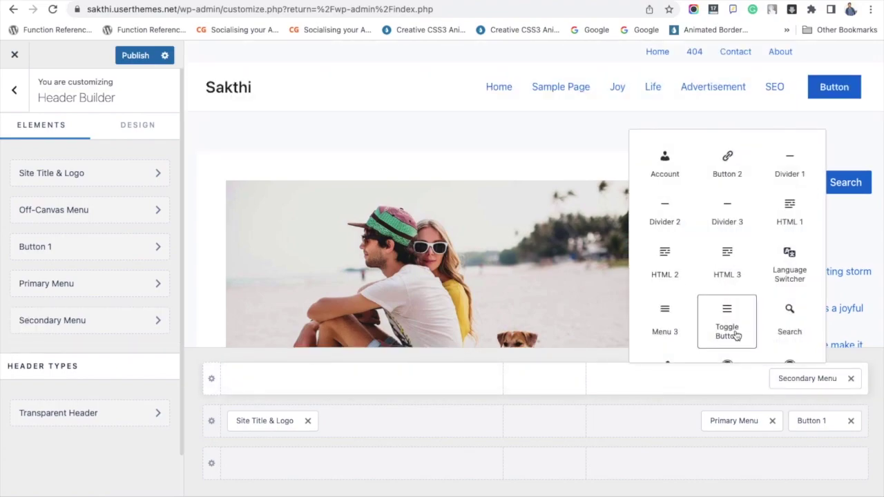
scroll(730, 336, "down", 3)
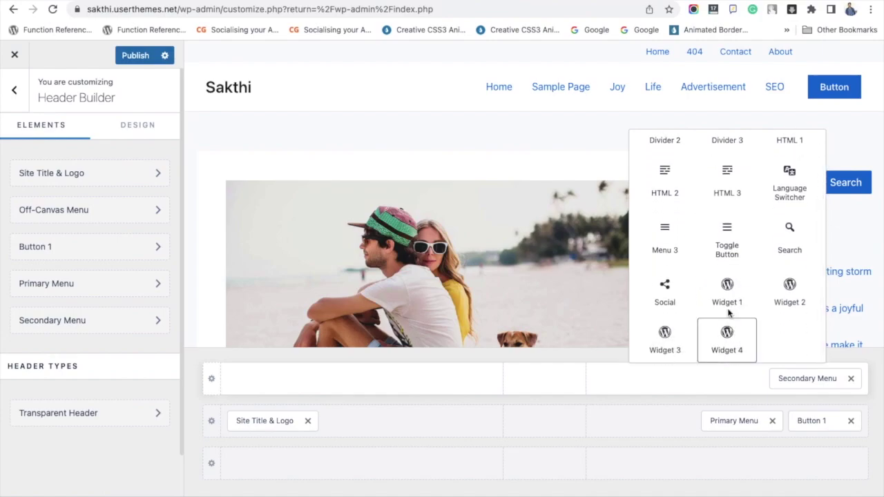
left_click(788, 231)
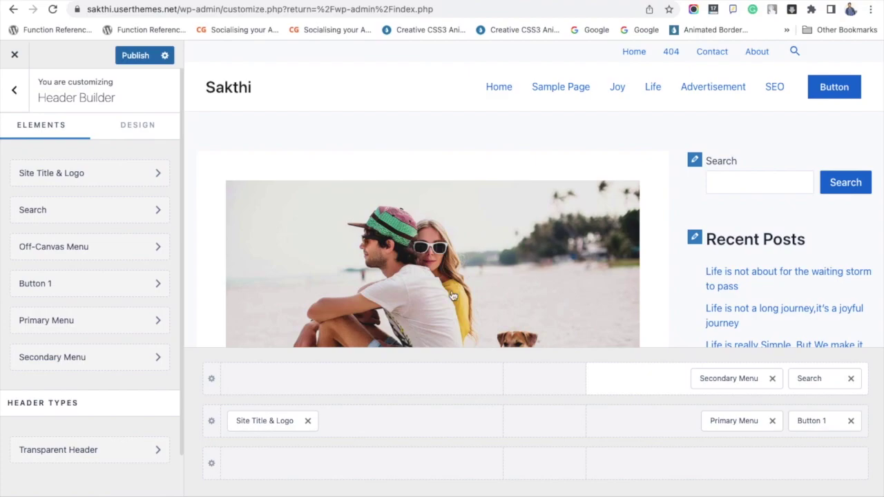
Set the ASTRA image from the media library as the site logo, skipping cropping
left_click(272, 426)
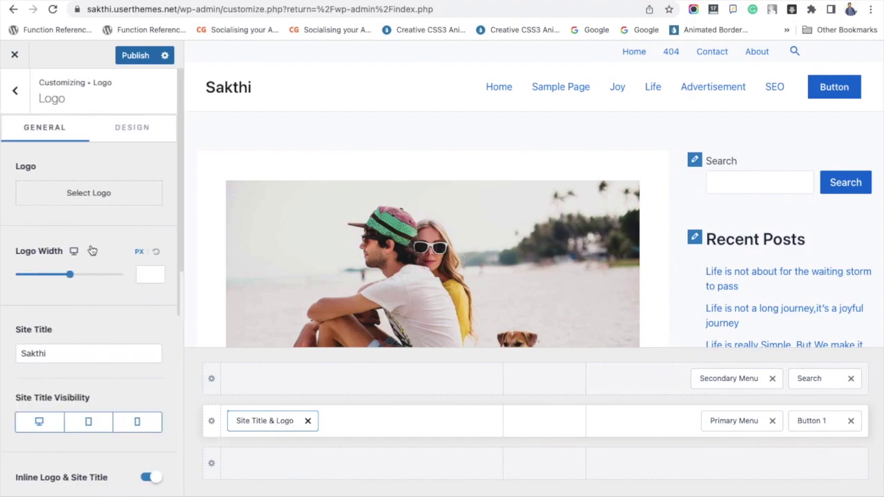
left_click(89, 198)
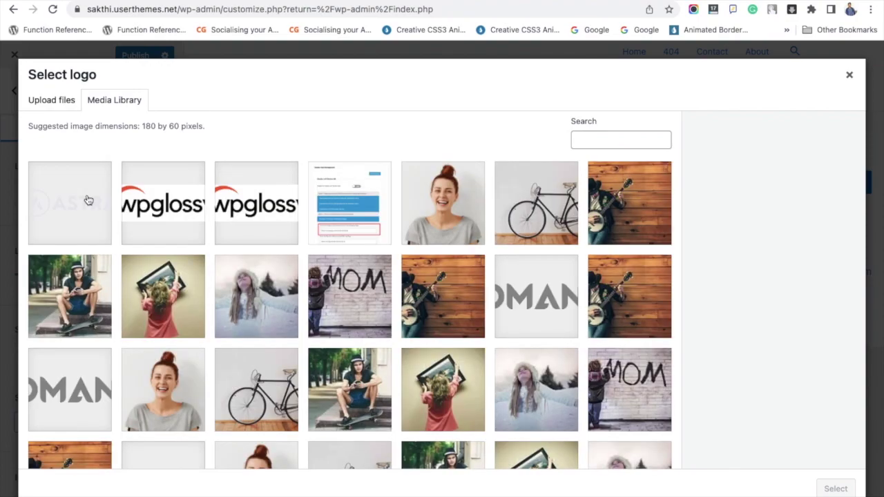
left_click(88, 200)
left_click(835, 488)
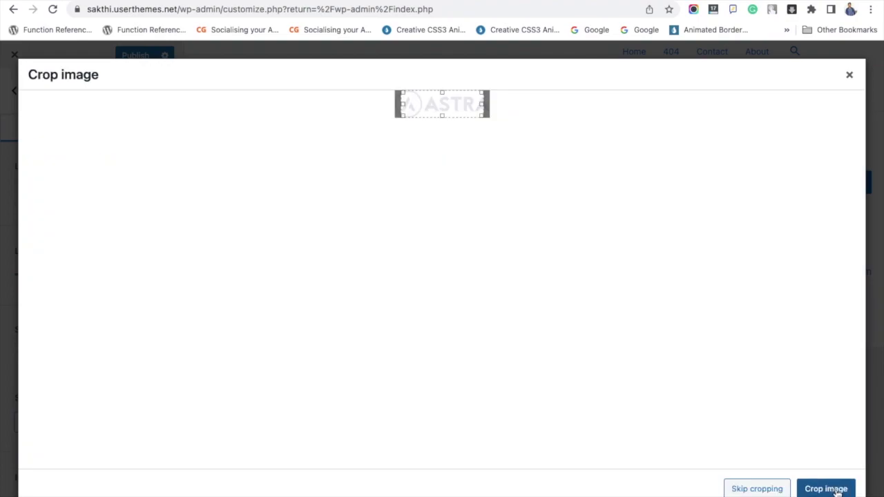
left_click(773, 490)
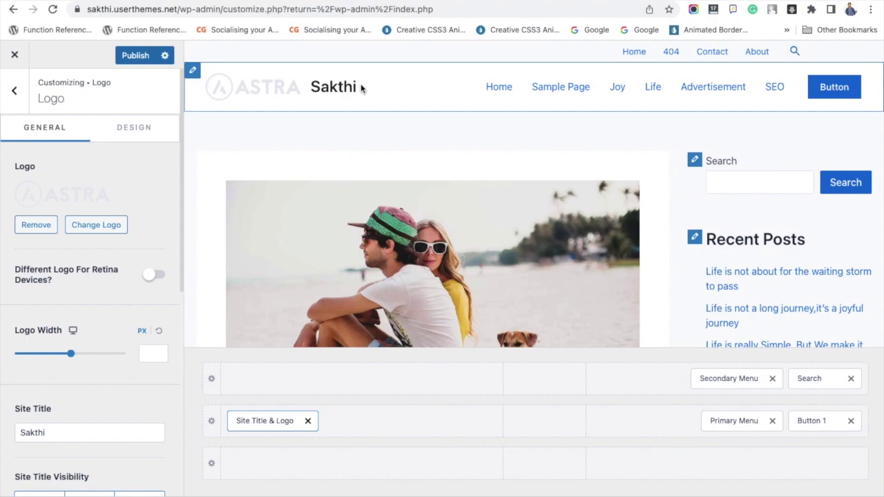
Hide the header's site title with the Additional CSS rule .ast-site-title-wrap{ display:none; }
left_click(15, 91)
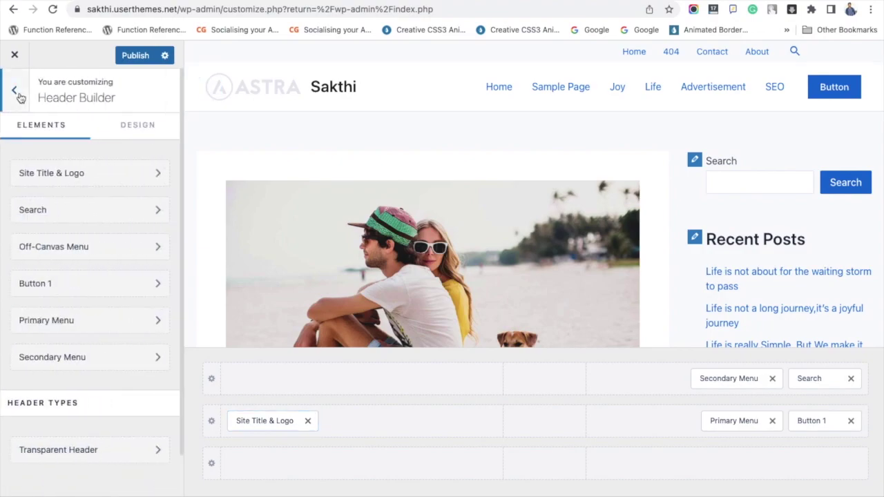
left_click(17, 94)
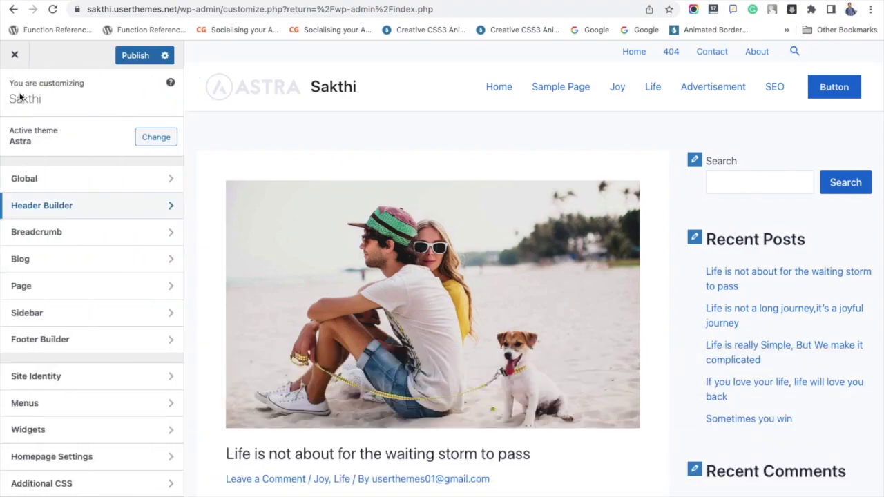
left_click(93, 488)
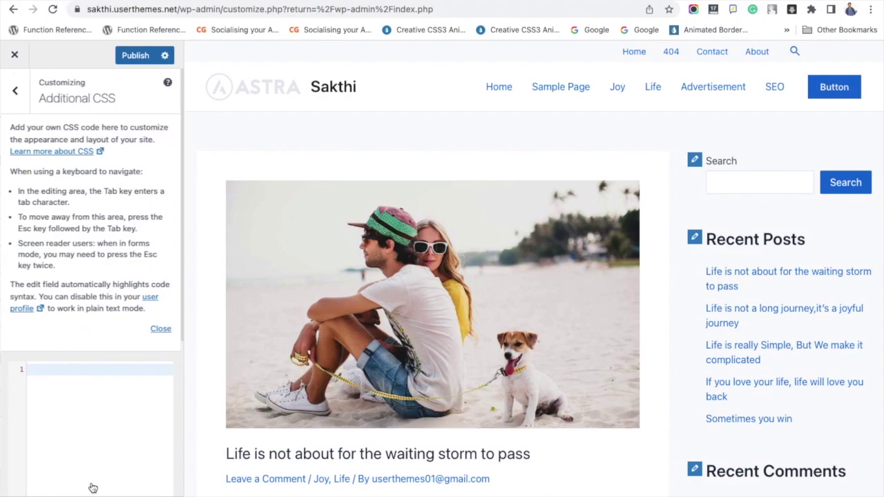
left_click(56, 372)
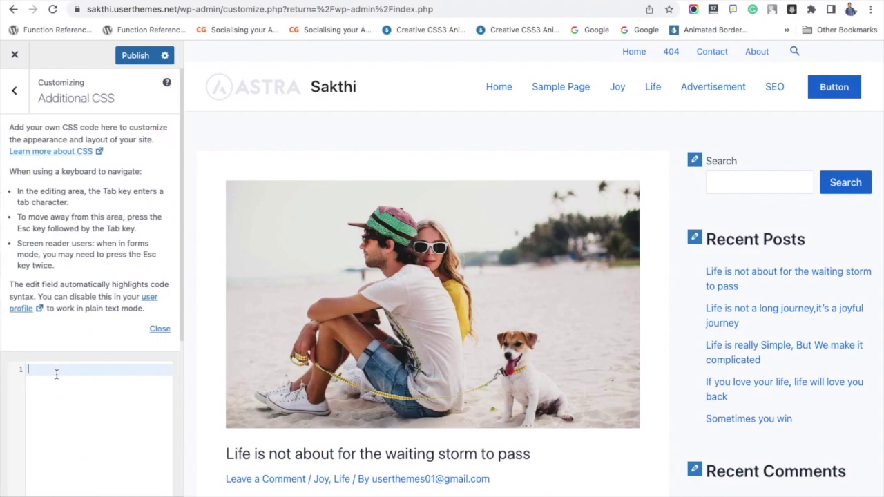
type(".ast-site-title-wrap{   display: }")
type("none")
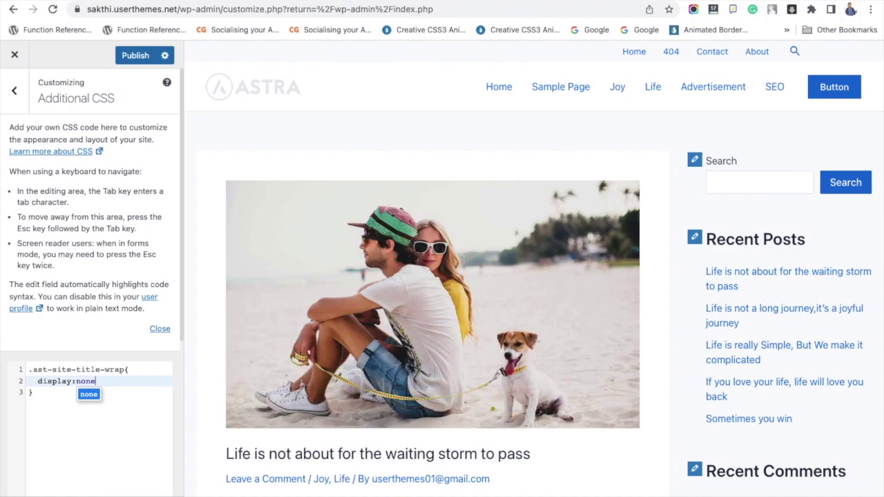
type(";")
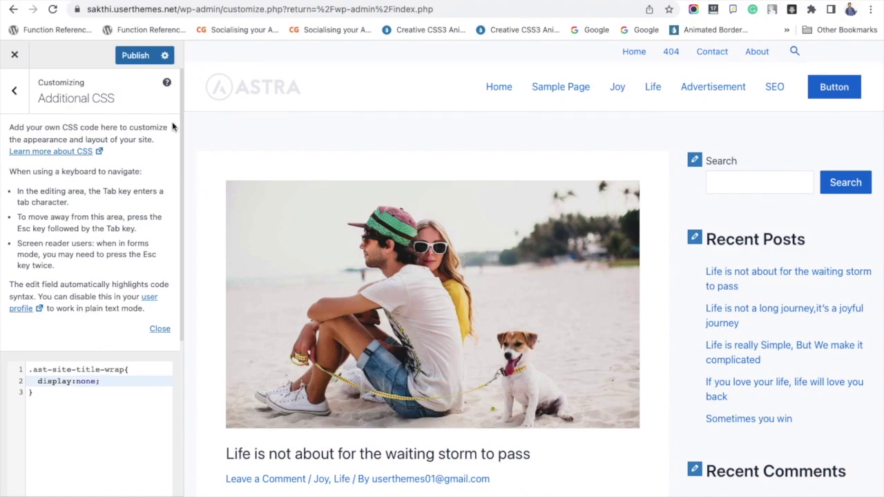
Return to the Header Builder and open the background design settings of the above header row
left_click(15, 91)
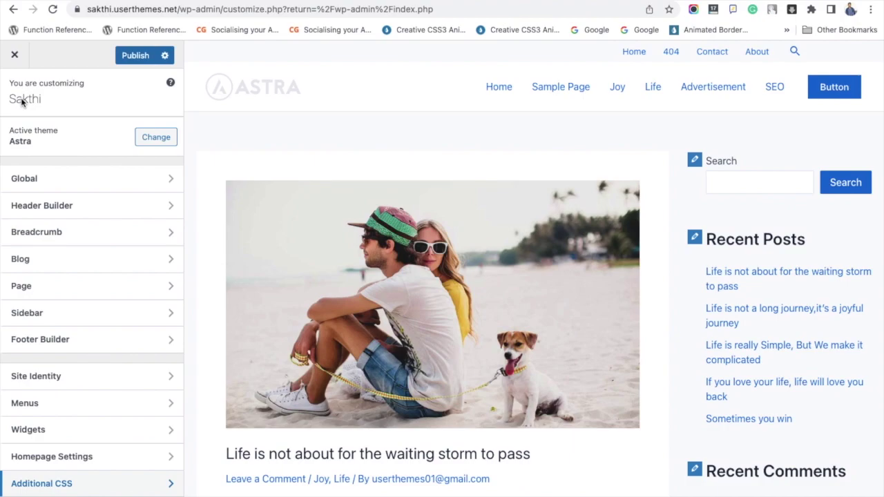
left_click(105, 211)
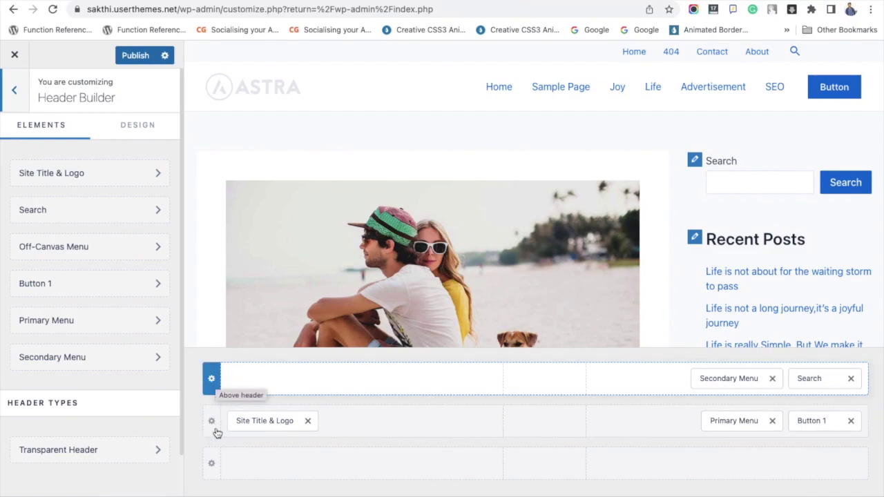
left_click(214, 377)
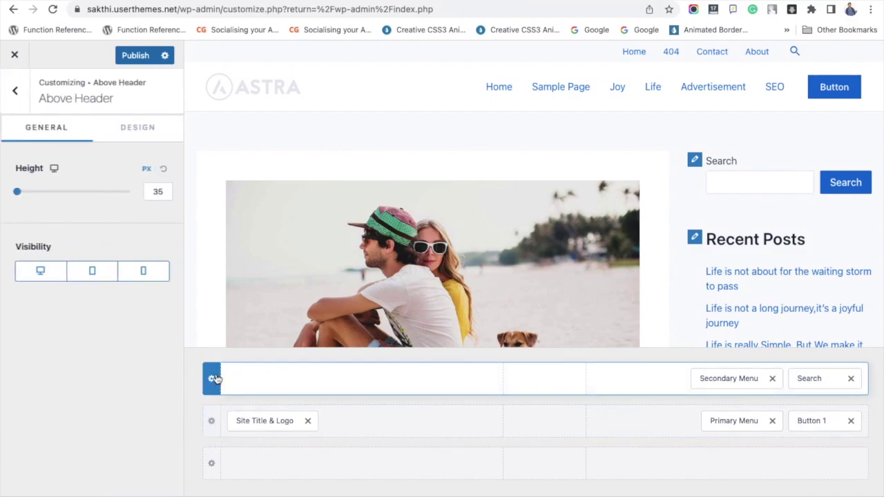
left_click(142, 132)
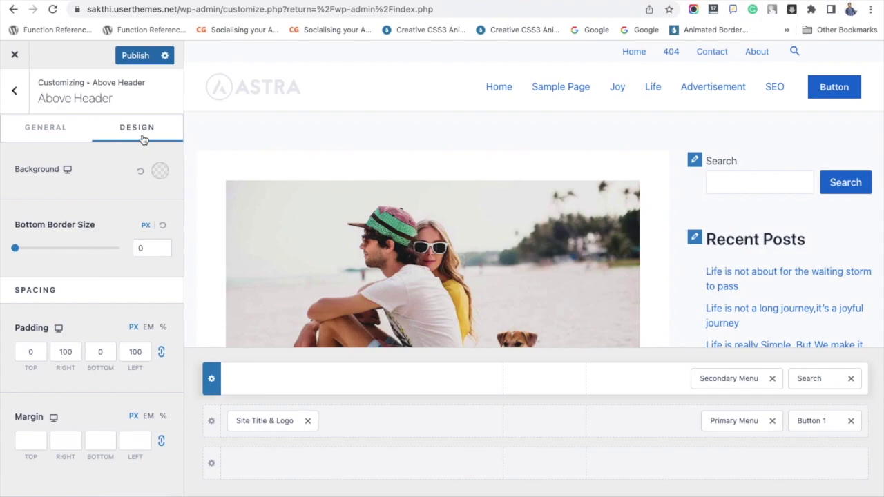
left_click(160, 172)
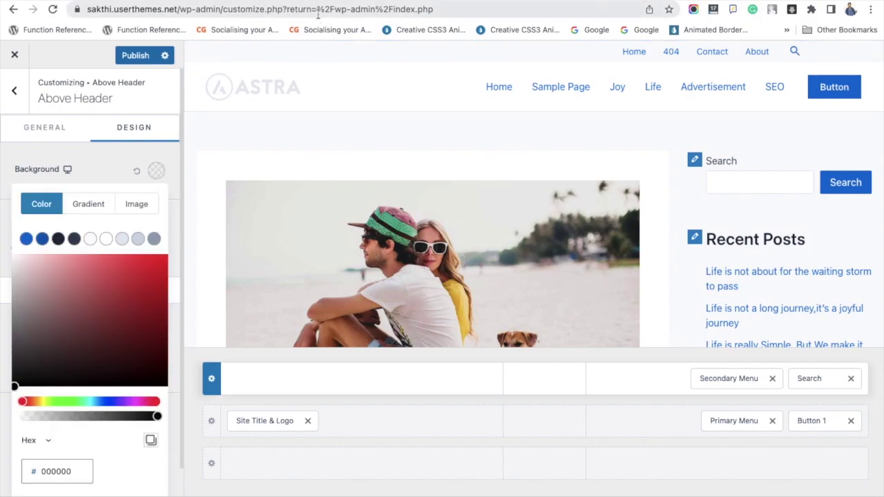
Give the above header row a linear gradient background with start color 492CDD, and shift the purple end stop slightly inward
left_click(98, 209)
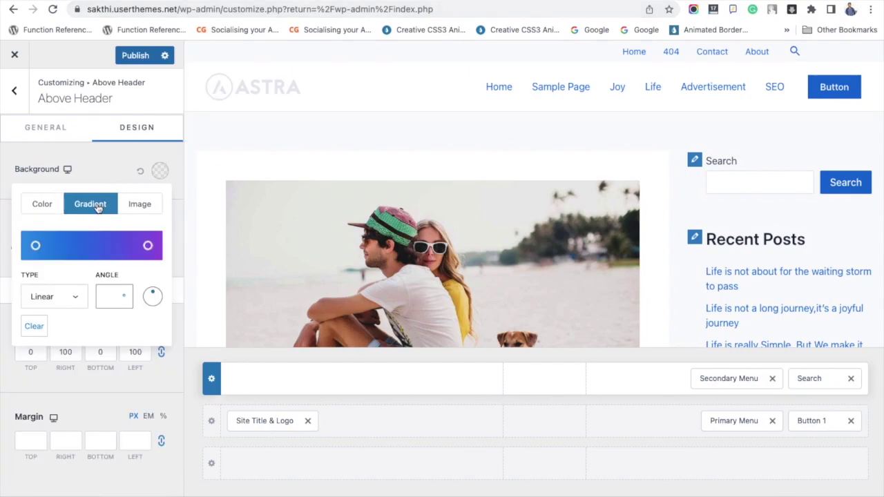
left_click(35, 247)
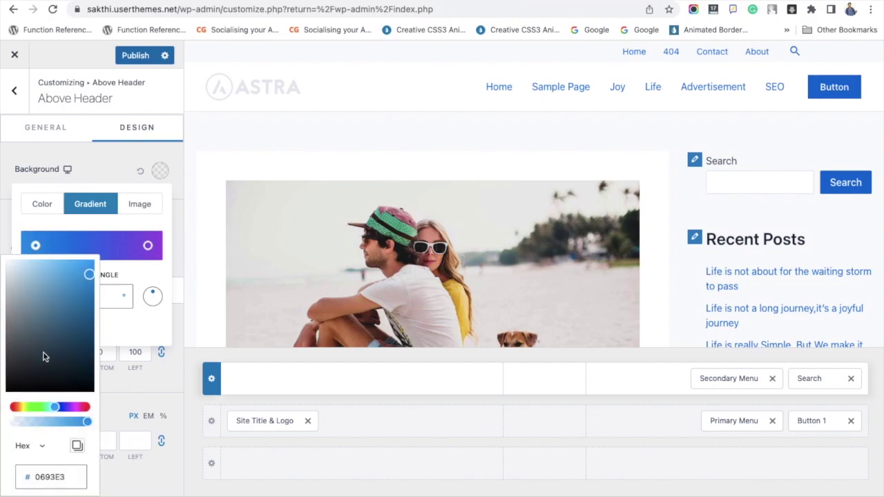
left_click(50, 477)
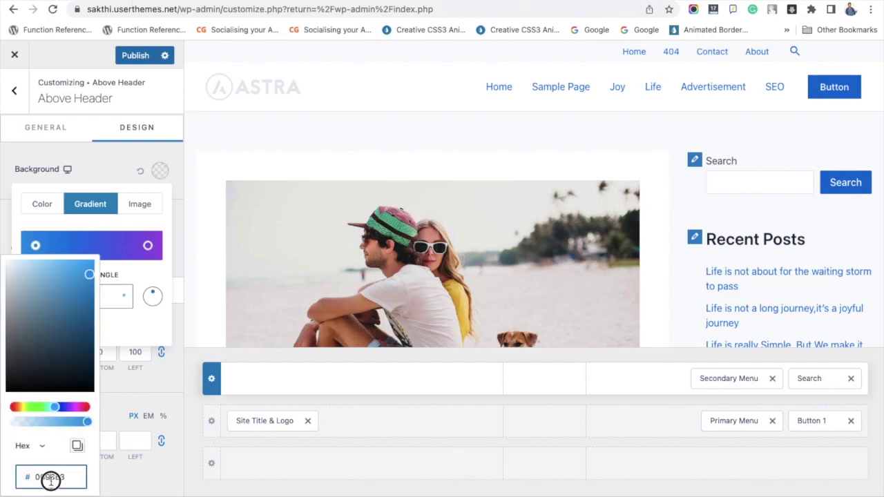
double_click(50, 477)
type("492CDD")
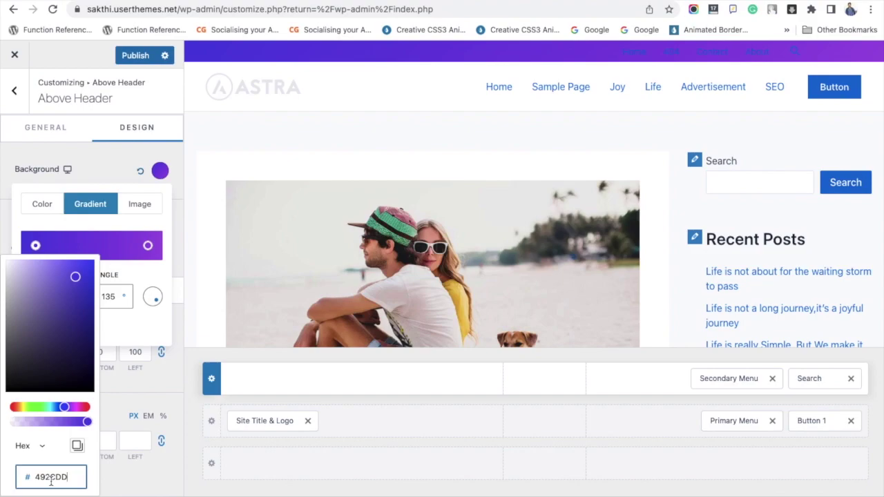
left_click(139, 245)
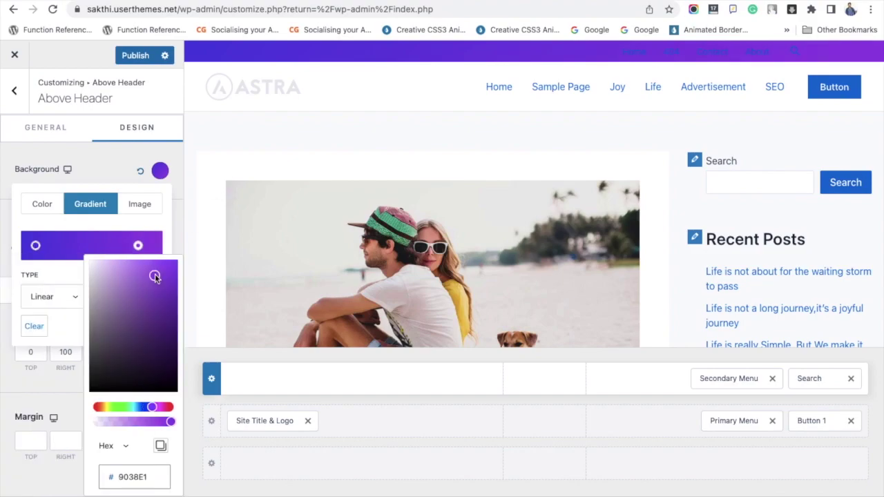
left_click(169, 242)
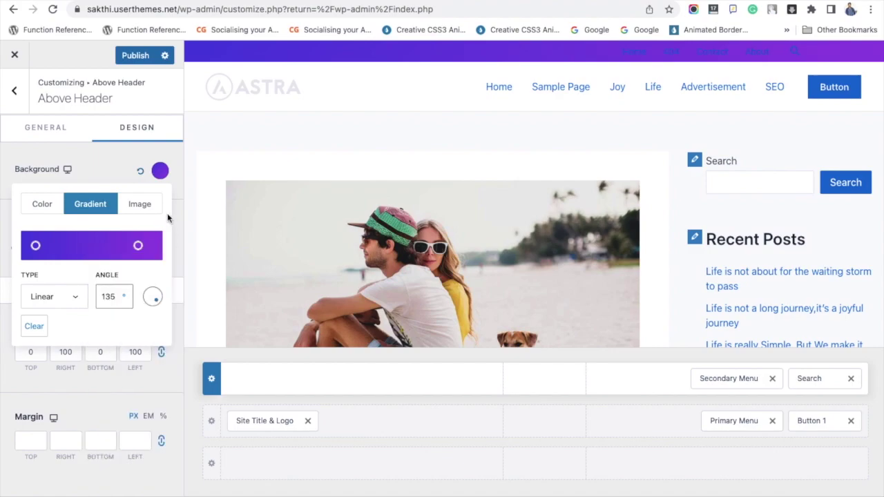
Copy the hex code of the above header gradient's start color, 492CDD, and close the background settings
left_click(36, 247)
double_click(51, 476)
key("ctrl+c")
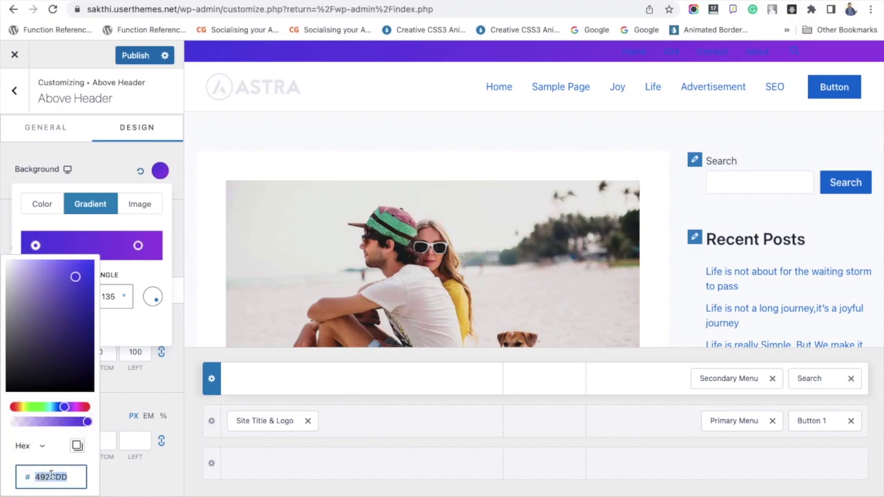
left_click(158, 280)
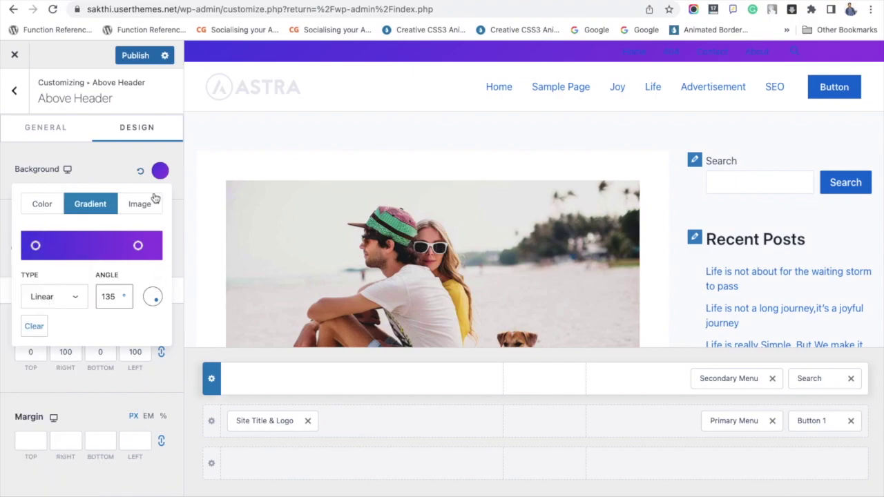
left_click(155, 140)
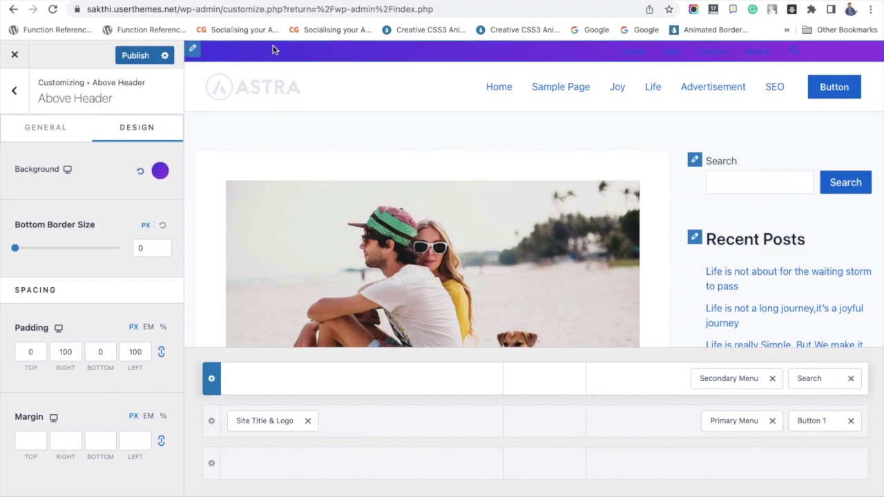
Set the Secondary Menu's normal text/link color to the white palette color in its design settings
mouse_move(620, 53)
left_click(622, 54)
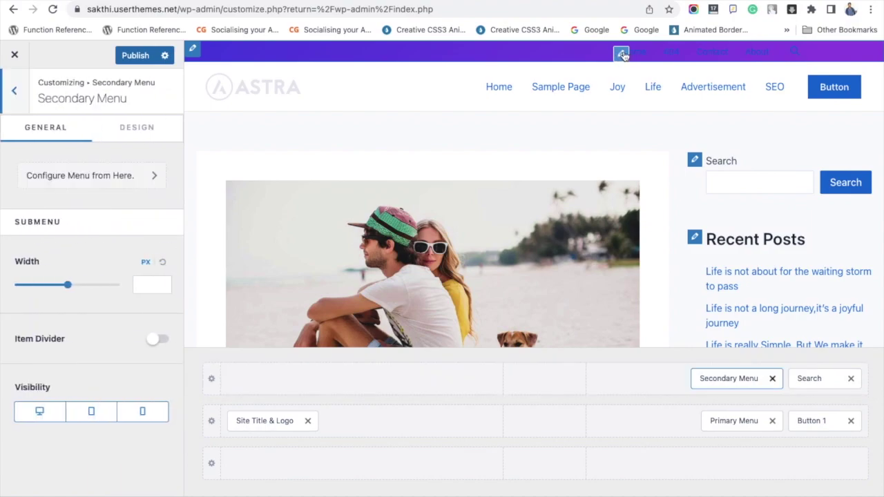
left_click(138, 126)
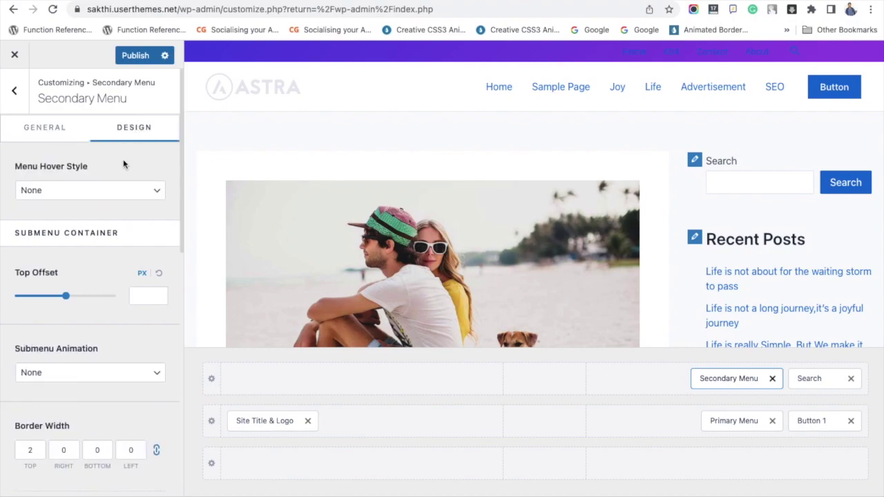
scroll(119, 208, "down", 1)
scroll(119, 208, "down", 6)
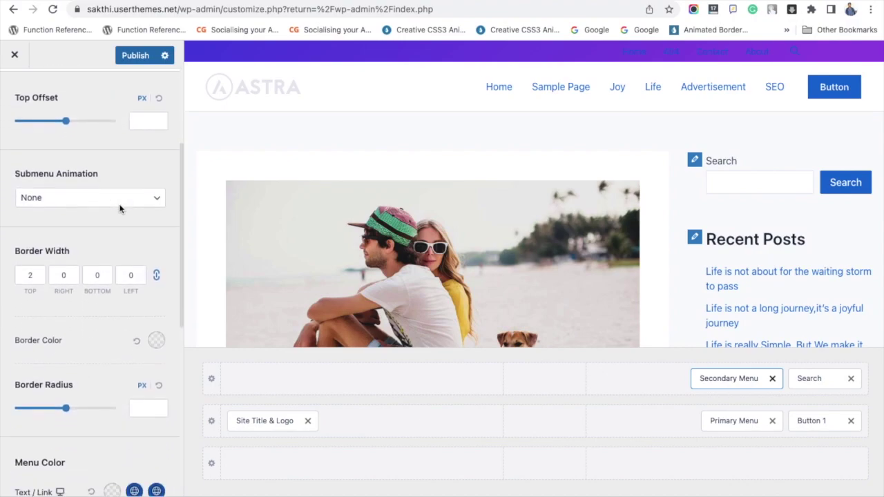
scroll(119, 209, "down", 5)
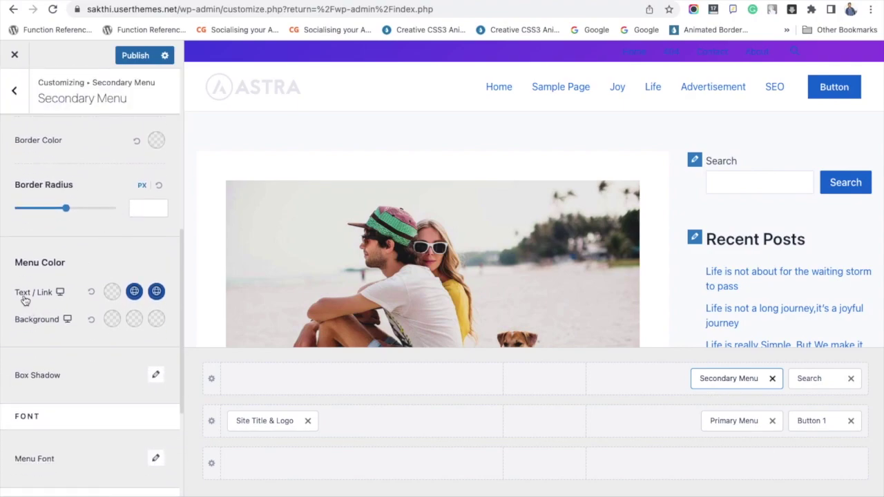
left_click_drag(16, 263, 71, 262)
left_click_drag(16, 293, 54, 292)
left_click(111, 293)
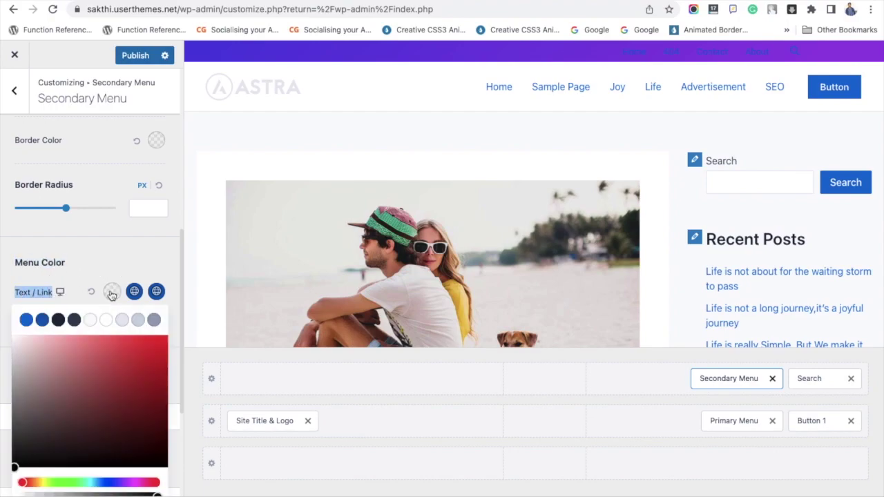
left_click(105, 320)
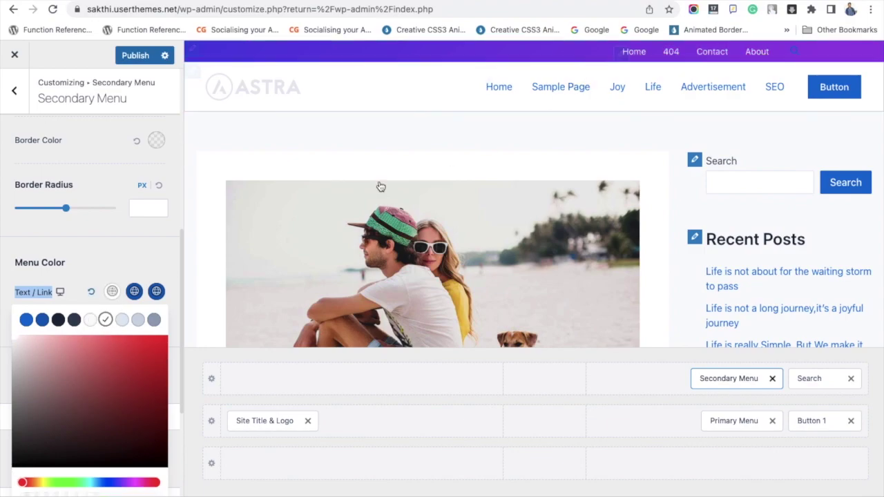
left_click(136, 261)
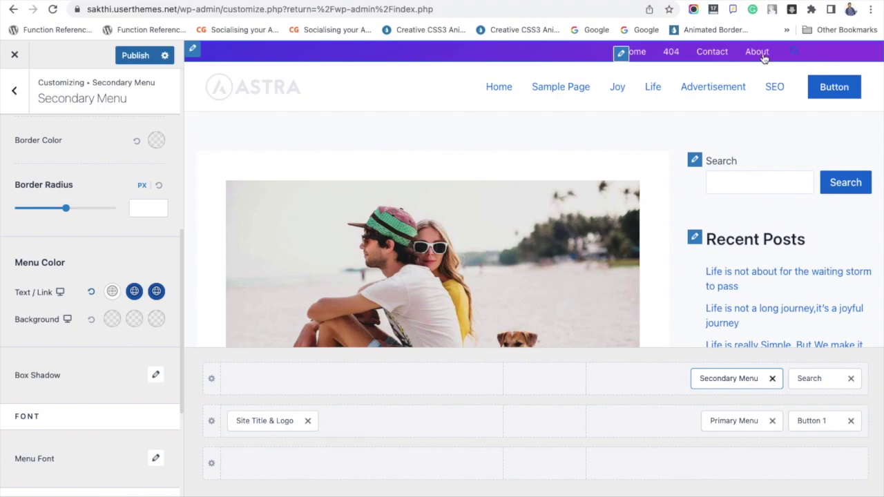
Set the header Search element's icon color to white (FFFFFF) and return to the Header Builder
left_click(797, 54)
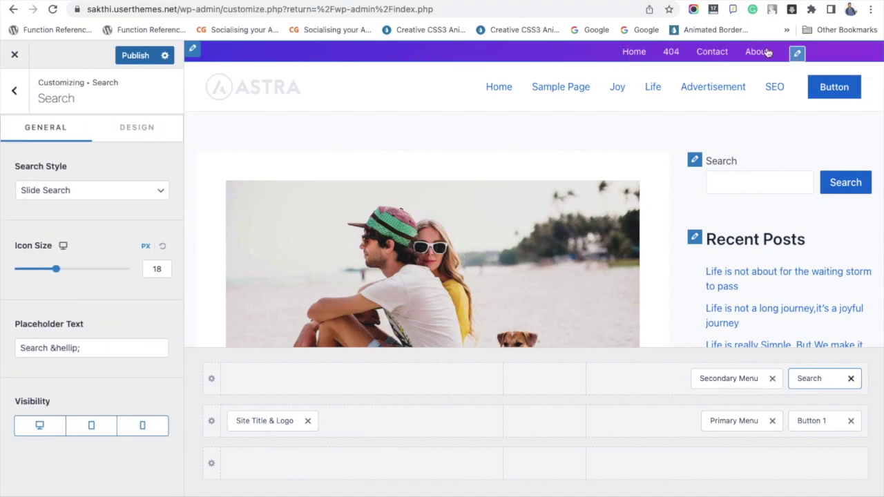
left_click(140, 132)
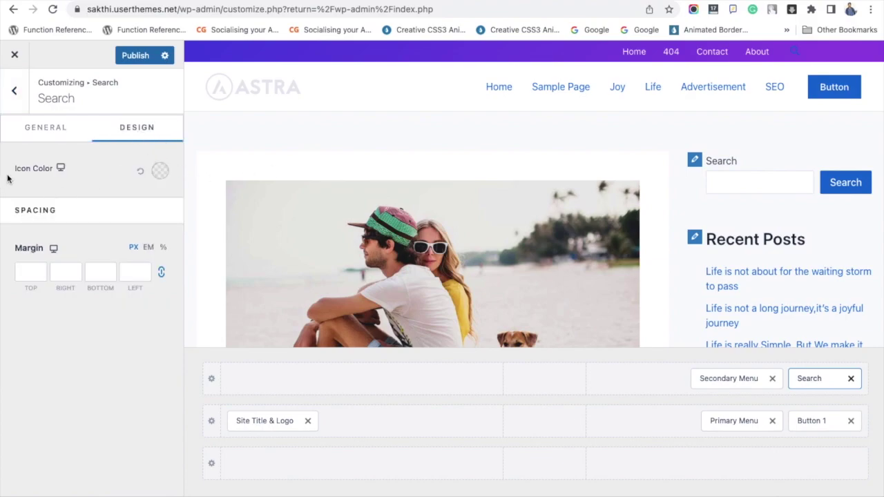
left_click_drag(9, 172, 54, 173)
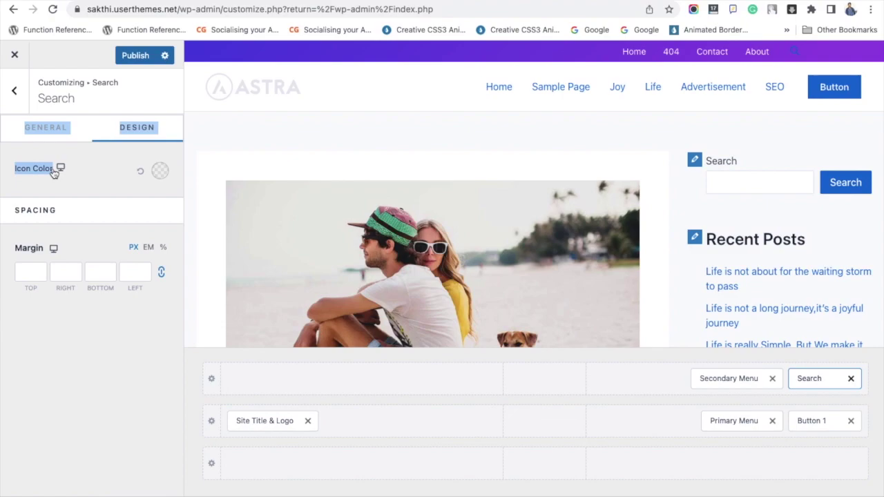
left_click(161, 170)
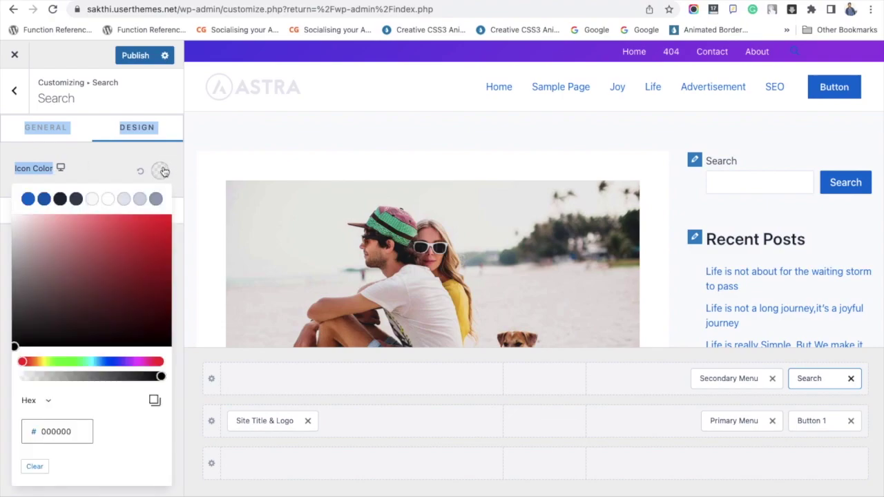
left_click(107, 199)
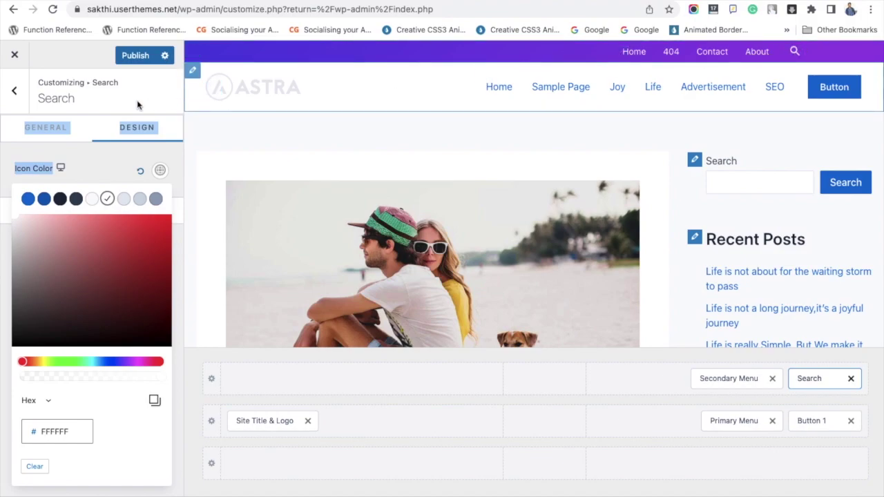
left_click(19, 104)
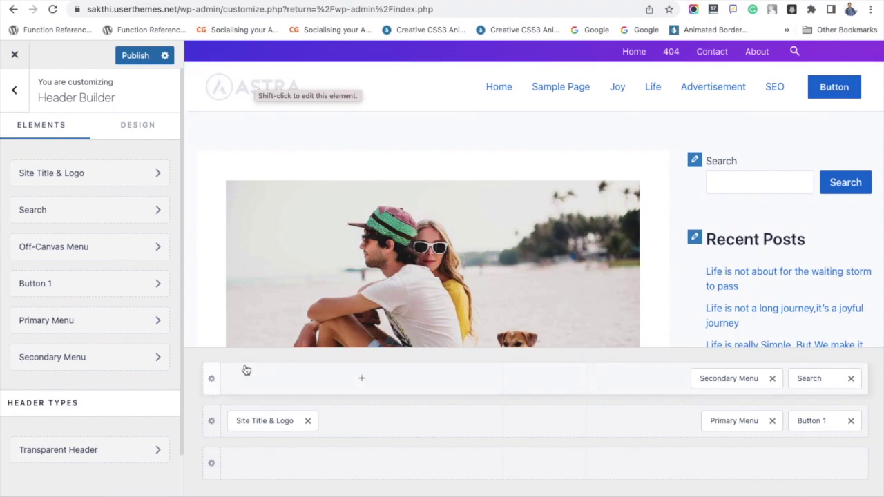
Give the primary header row a linear gradient background with the copied start color 492CDD and the default purple end color
left_click(212, 423)
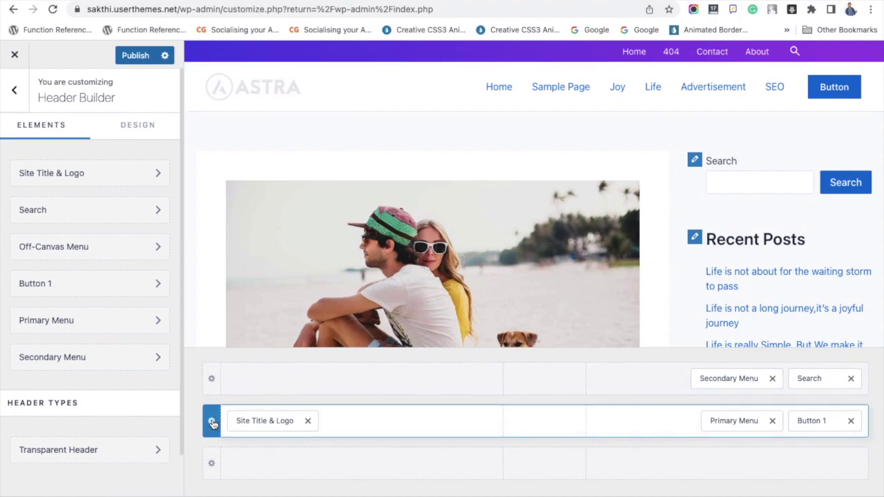
left_click(138, 136)
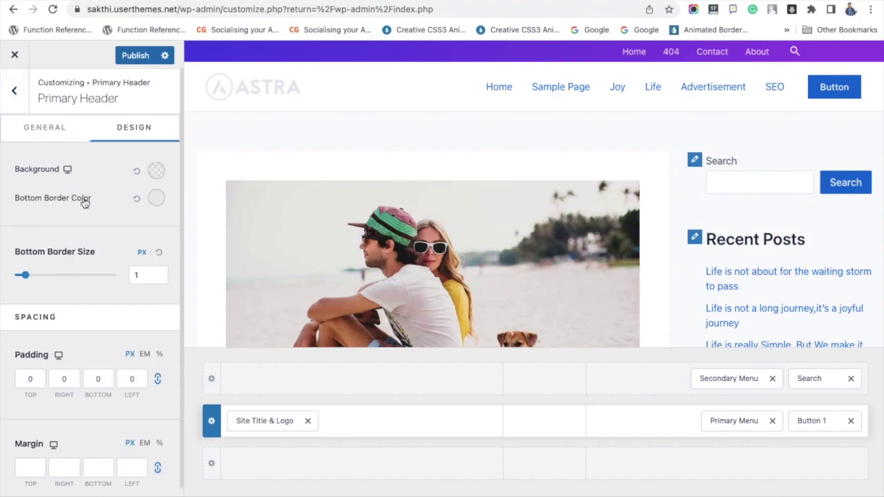
left_click(157, 171)
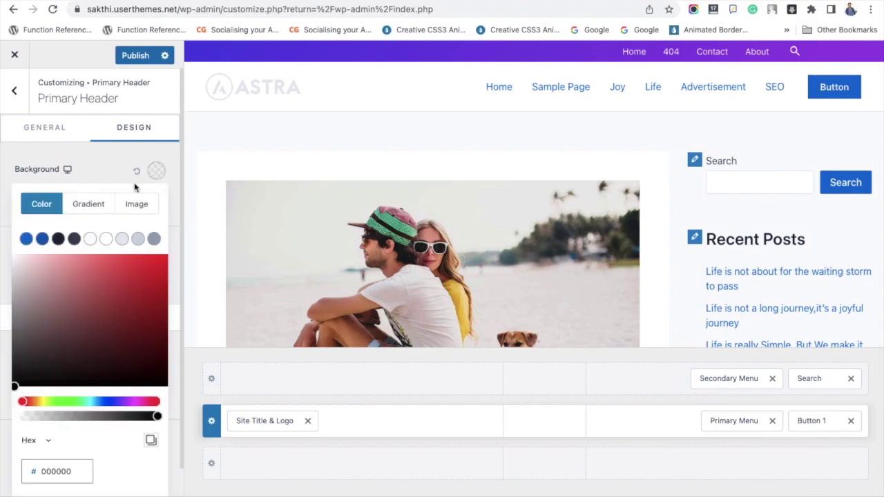
left_click(88, 204)
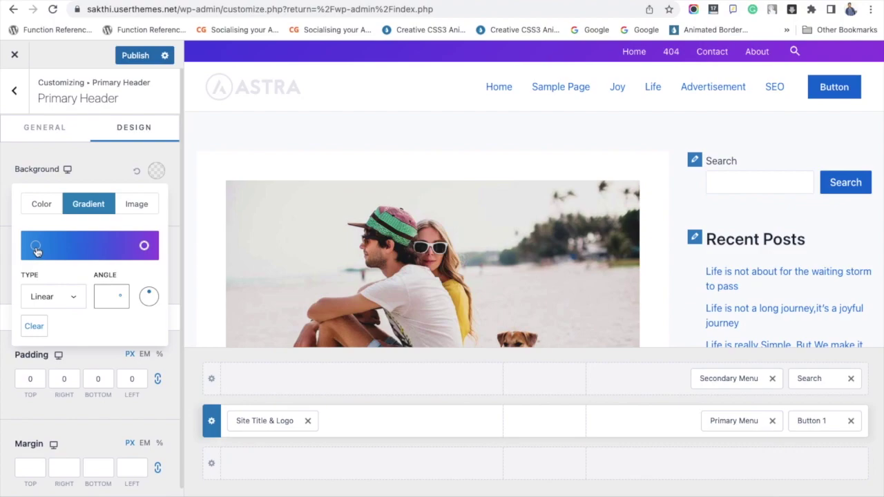
left_click(36, 246)
double_click(56, 476)
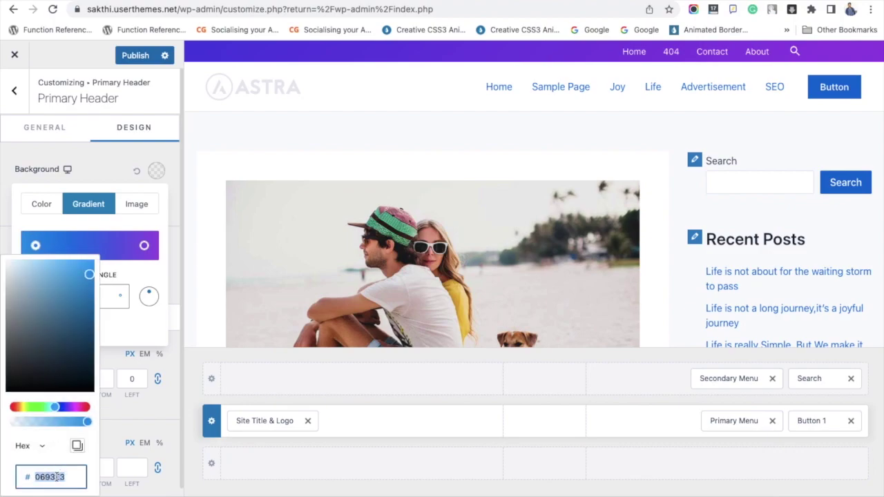
key("ctrl+v")
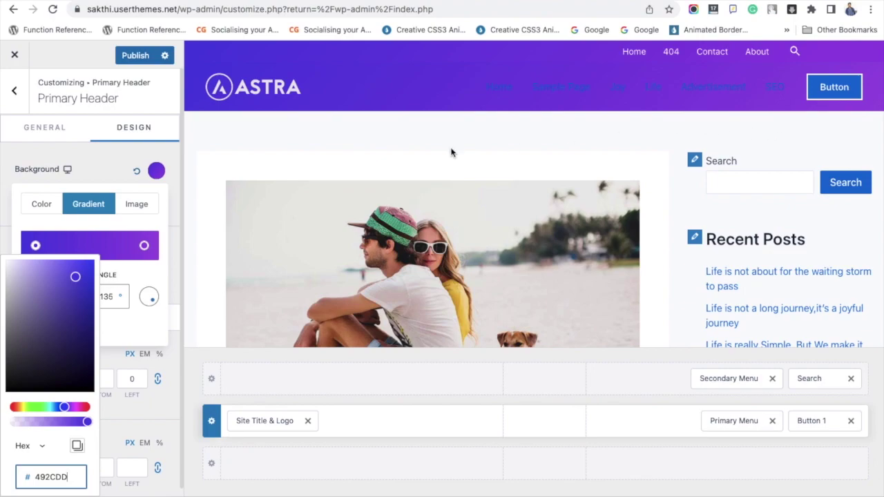
left_click(119, 151)
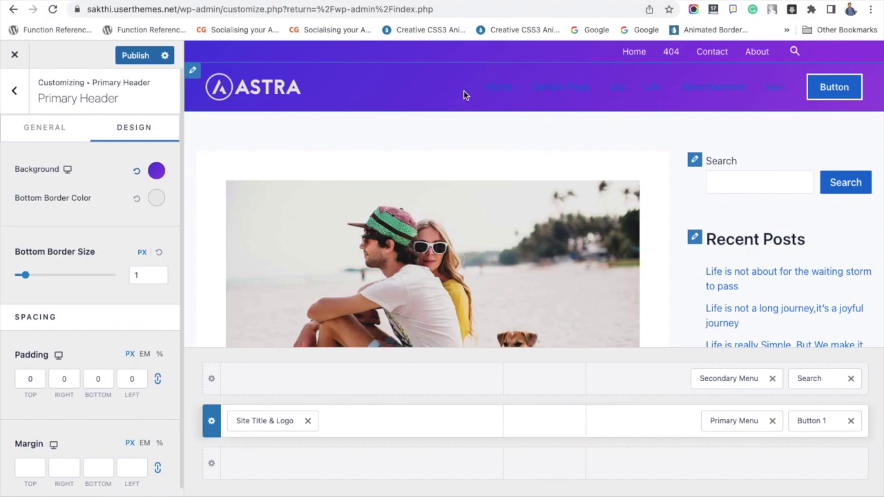
Set the Primary Menu's normal text/link color to the white palette color in its design settings
left_click(484, 75)
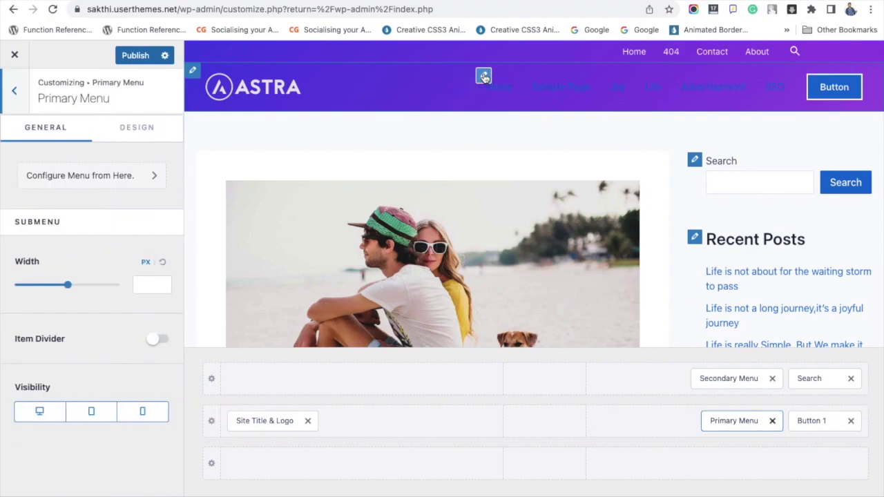
left_click(147, 127)
scroll(123, 280, "down", 3)
scroll(123, 280, "down", 5)
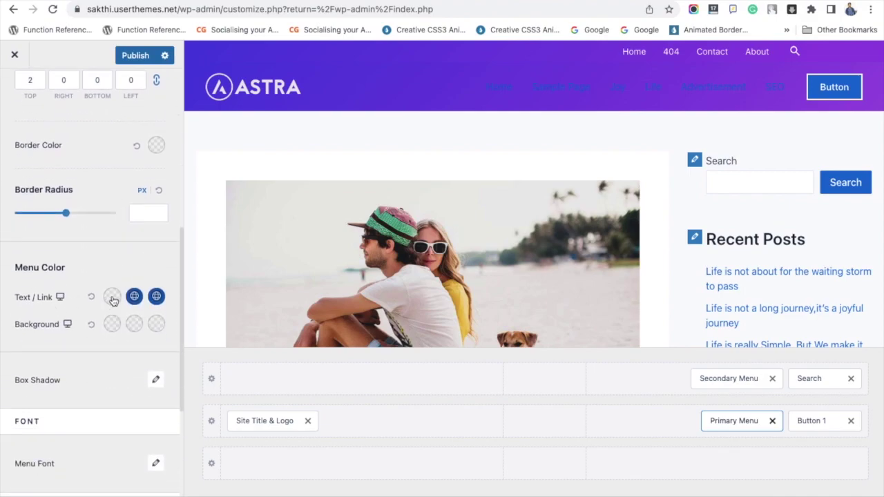
left_click(112, 296)
left_click(105, 324)
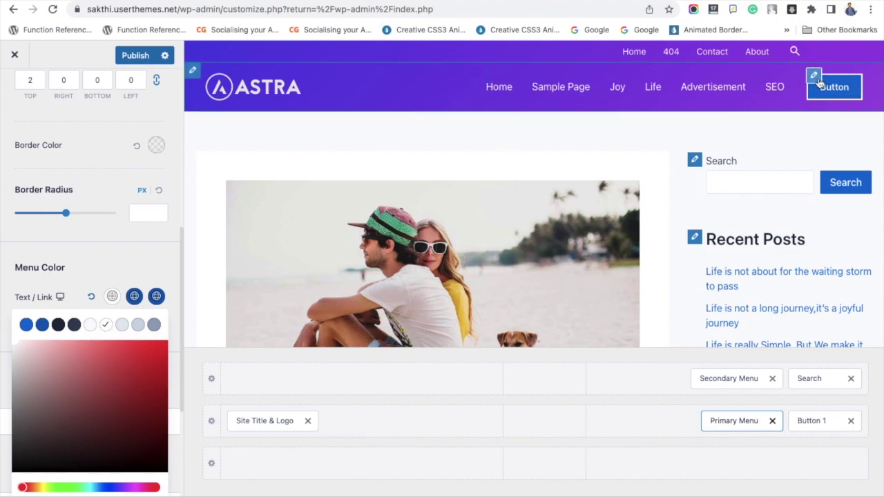
Make Button 1's normal background color fully transparent and set its border radius to 25 px
left_click(820, 83)
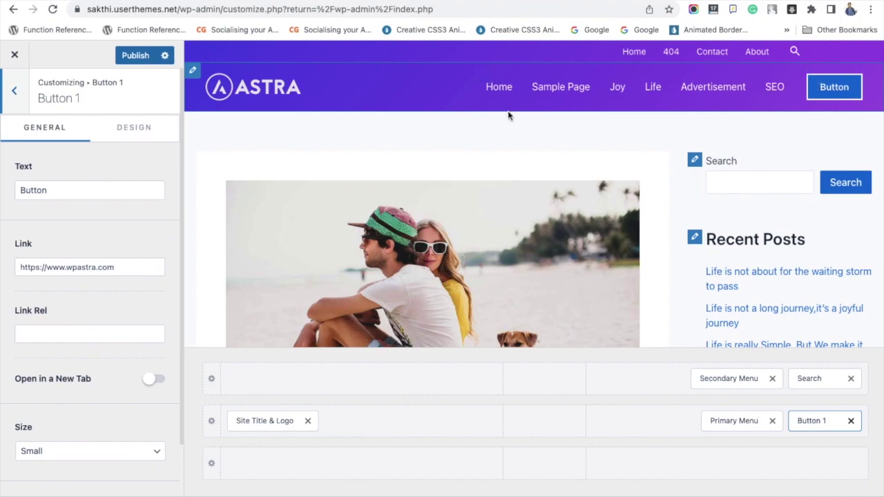
left_click(139, 130)
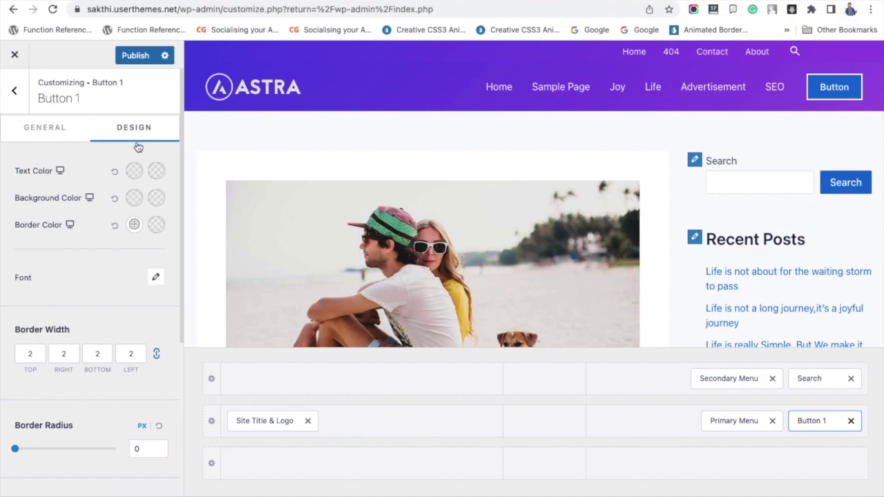
left_click(135, 198)
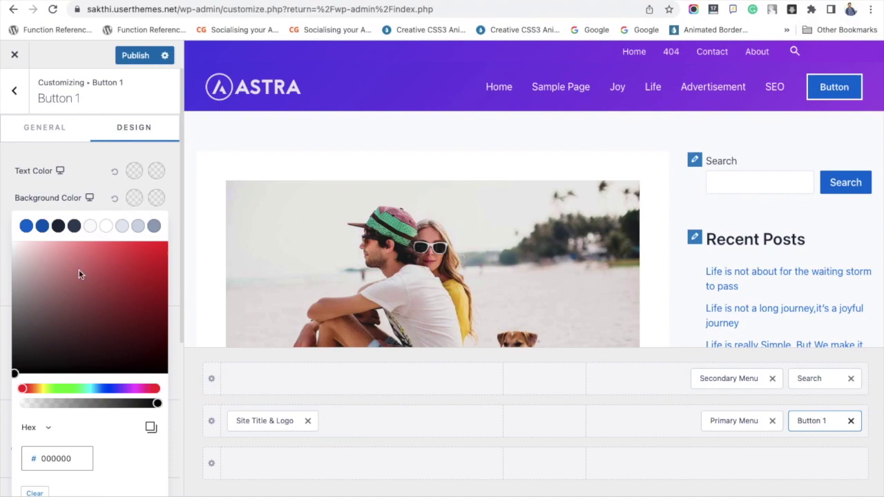
left_click(24, 406)
left_click_drag(29, 410, 4, 401)
left_click(2, 405)
scroll(126, 414, "down", 3)
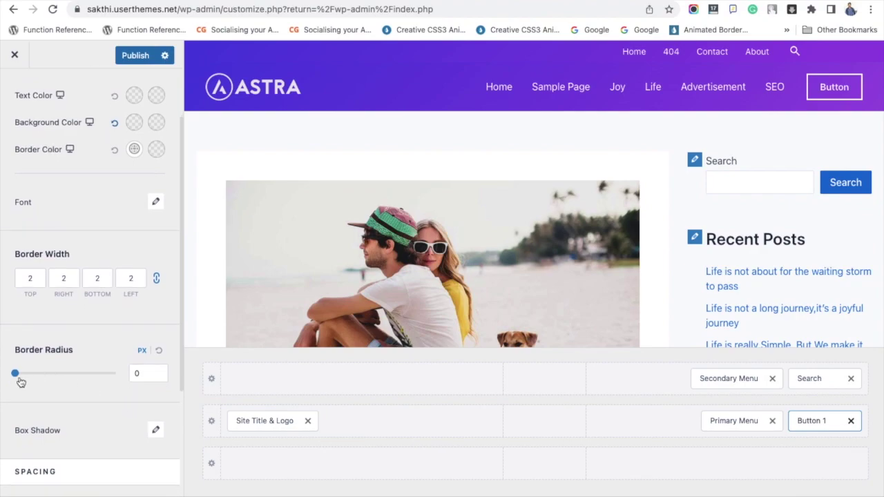
left_click_drag(16, 373, 42, 375)
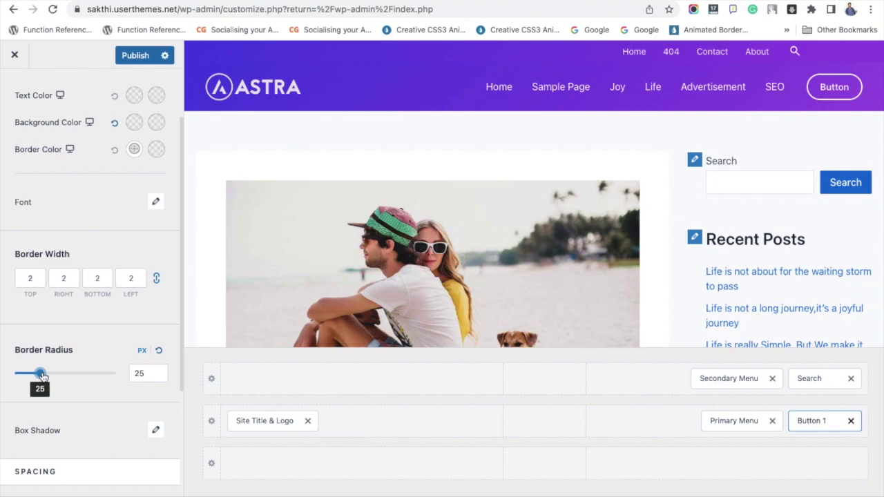
Change Button 1's text to "Download" in its general settings
scroll(132, 246, "up", 3)
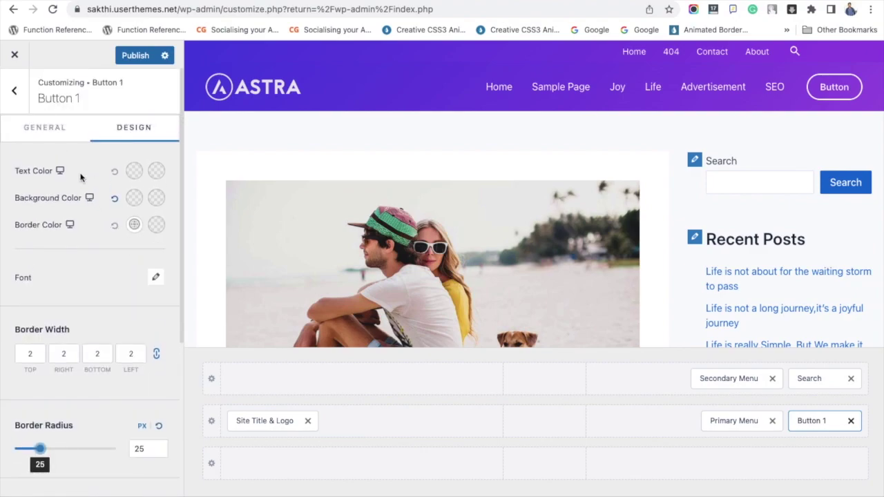
left_click(59, 133)
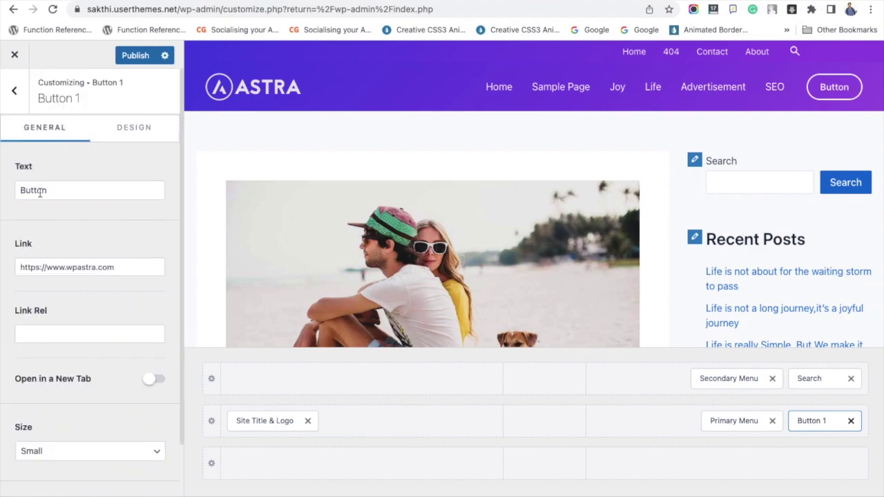
double_click(38, 192)
type("Down")
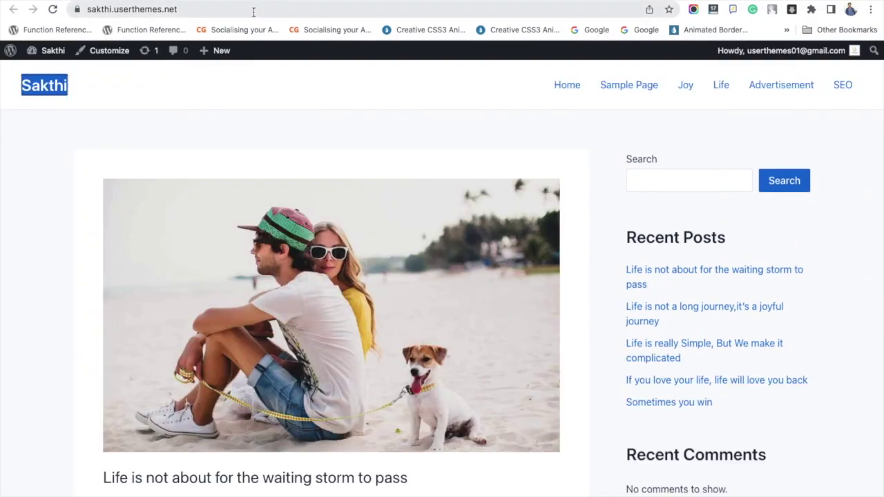
left_click(253, 12)
key("ctrl+c")
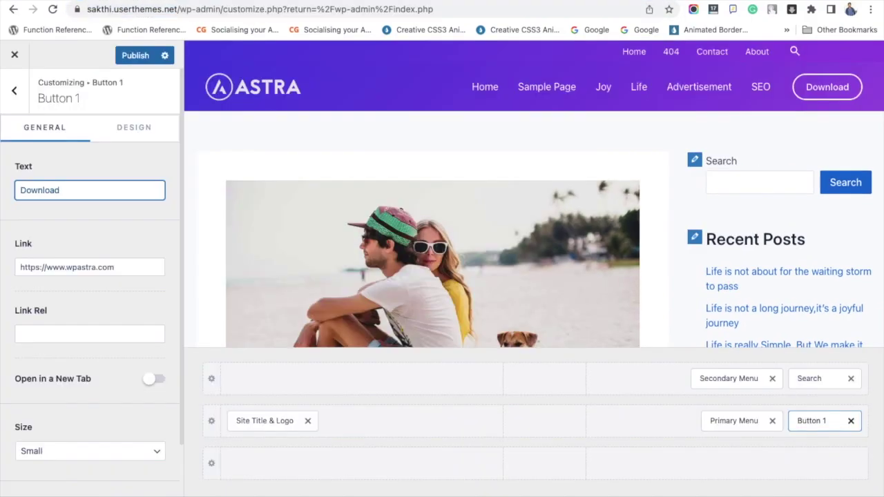
left_click(83, 263)
key("ctrl+a")
key("ctrl+v")
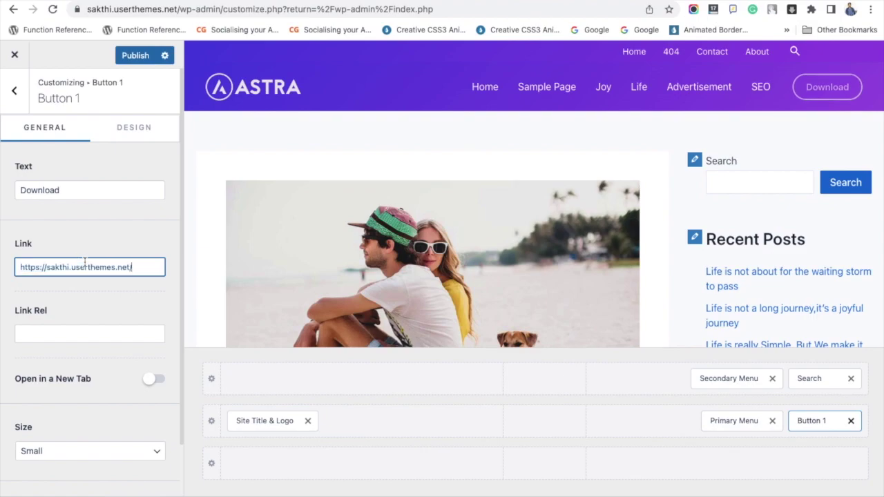
left_click(72, 334)
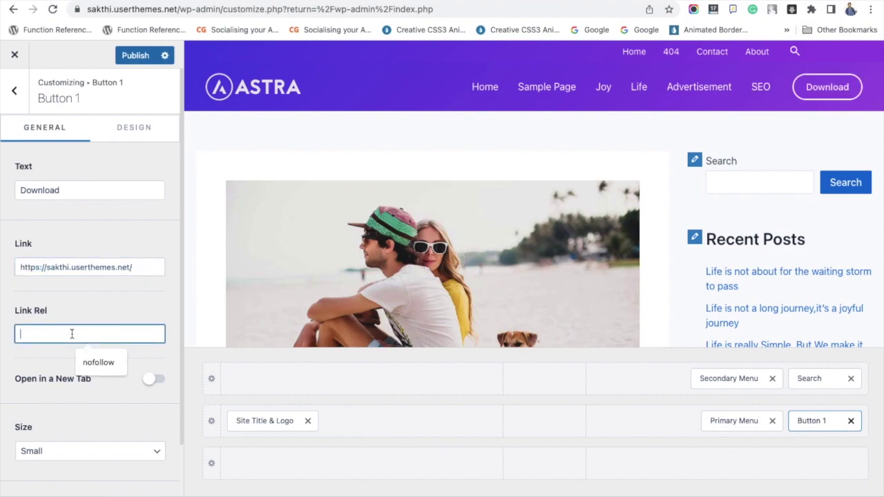
left_click(88, 366)
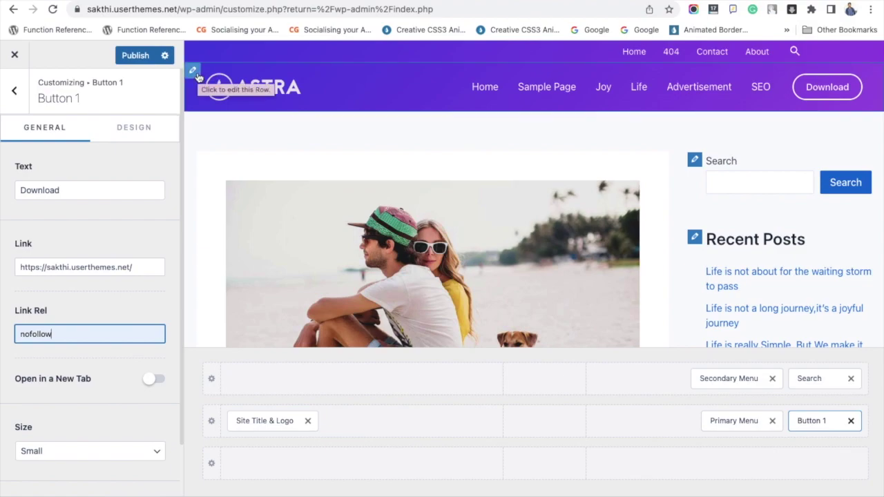
Publish the header changes, leave the Customizer and reload the live site to check the header
left_click(134, 55)
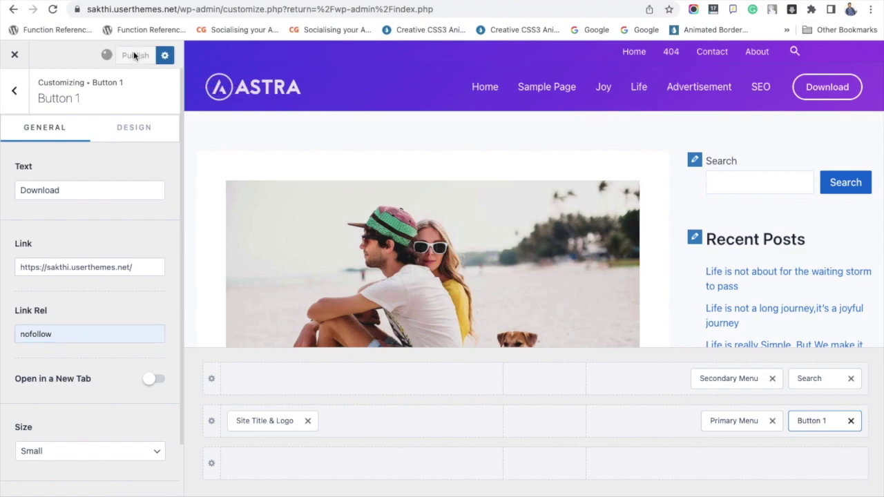
left_click(23, 58)
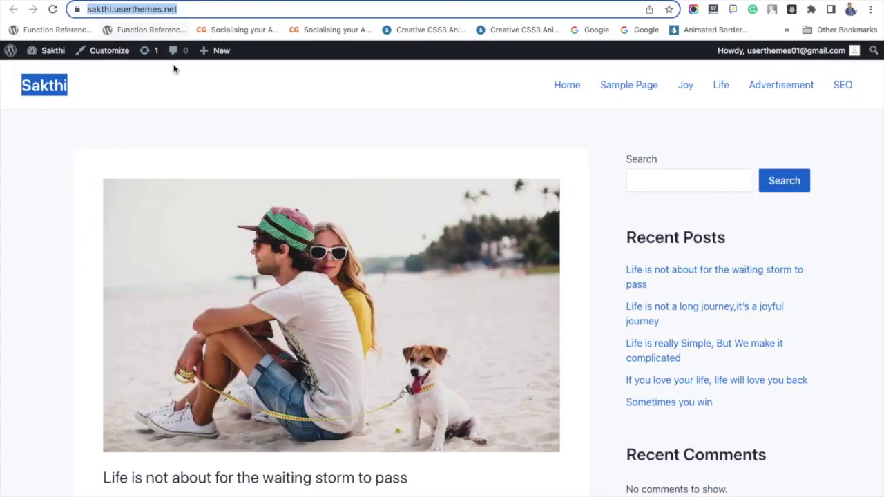
left_click(178, 76)
left_click(52, 10)
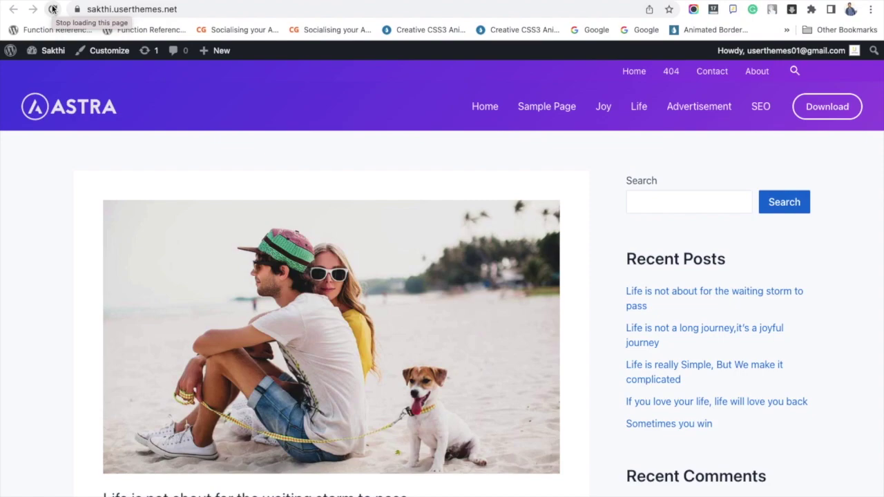
Reopen the Customizer from the live site and open the Above Header row's design settings in the Header Builder
left_click(114, 55)
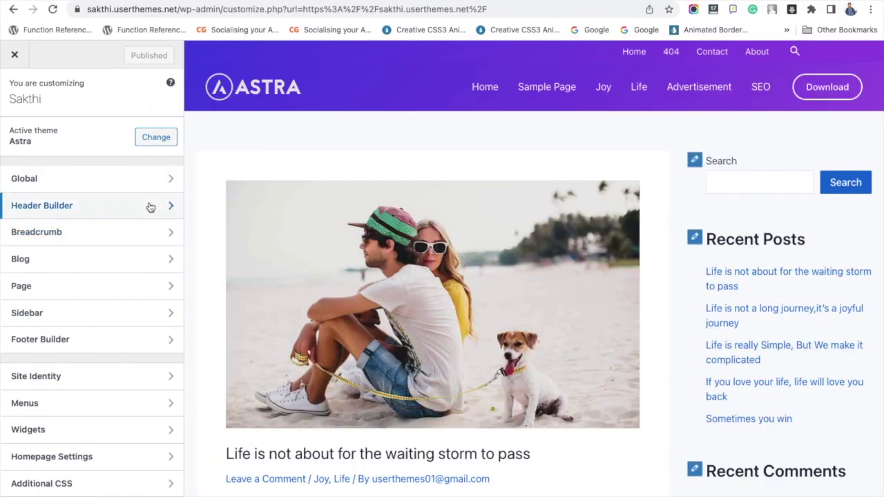
left_click(150, 207)
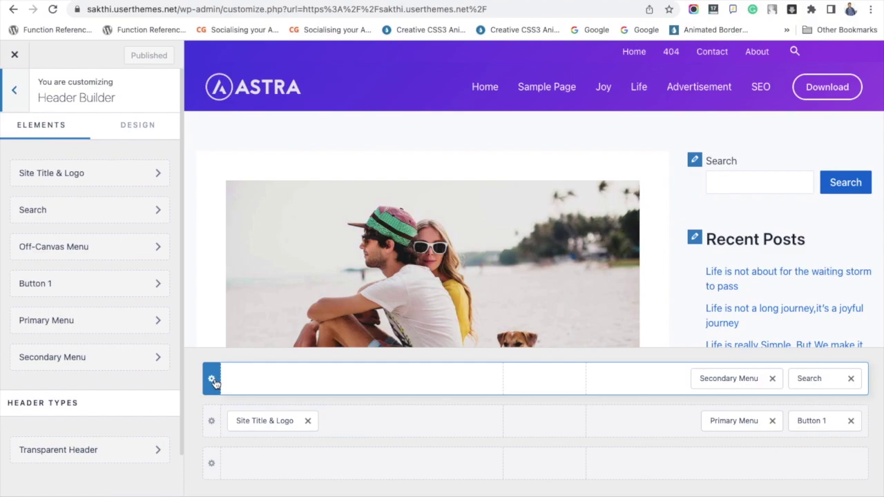
left_click(211, 379)
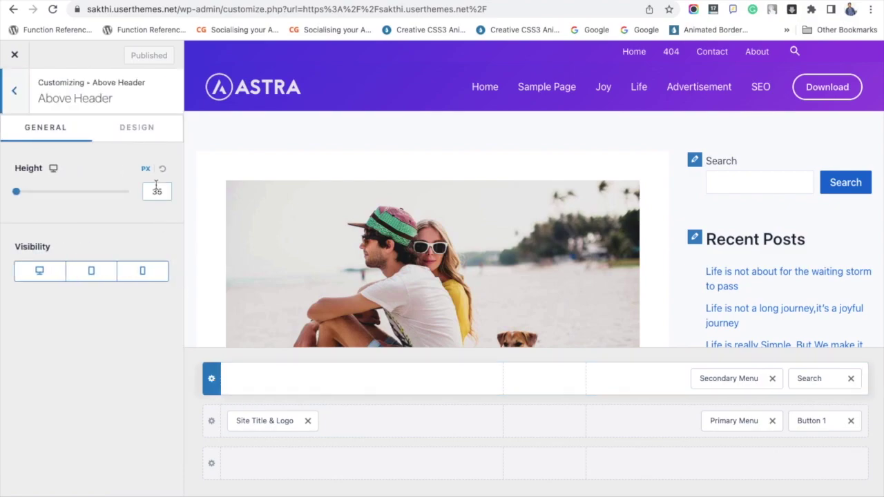
left_click(141, 136)
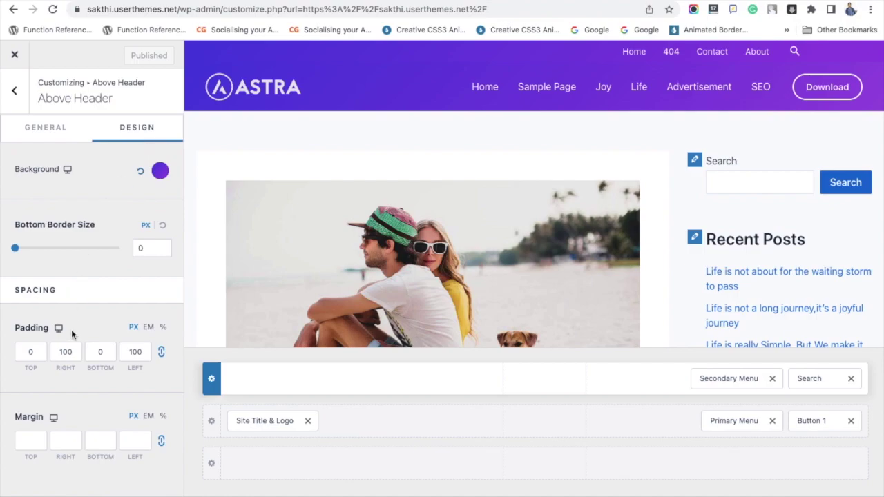
Check that the Above Header row's right and left padding values match
double_click(65, 352)
key("ctrl+c")
left_click(137, 352)
key("ctrl+v")
double_click(136, 352)
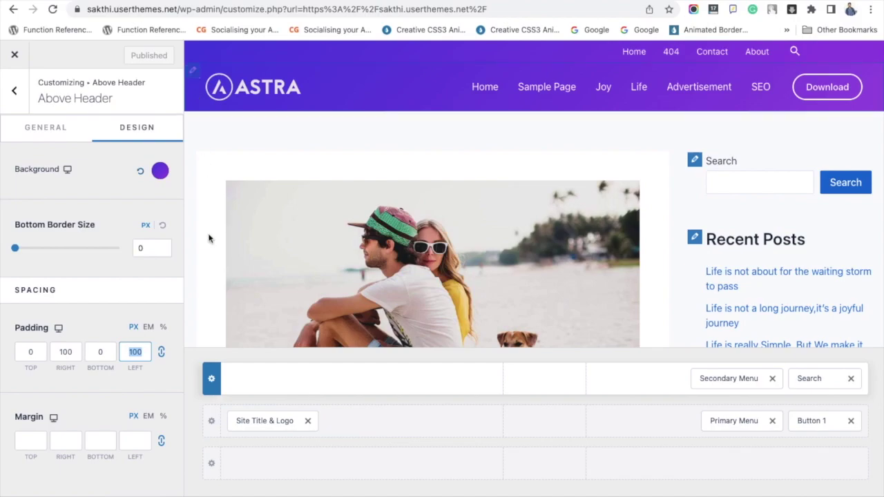
Unlink the padding sides in the Primary Header row's design settings and set the right padding to 100 px
left_click(211, 421)
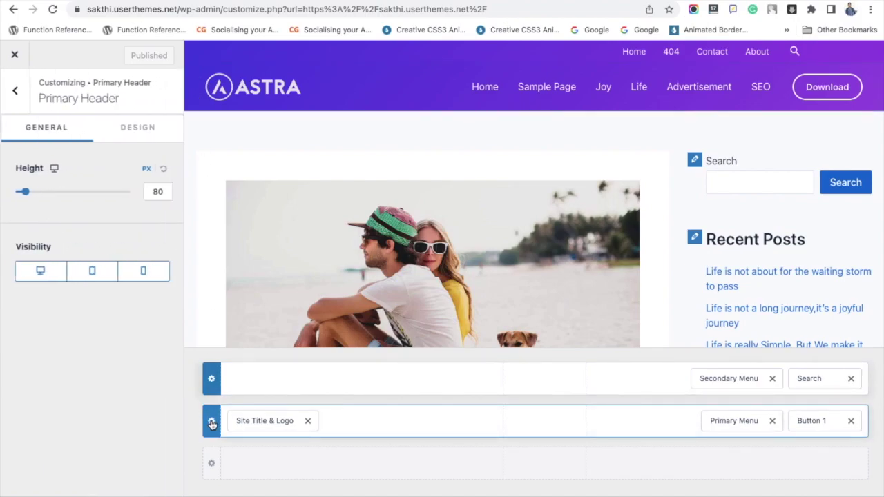
left_click(140, 130)
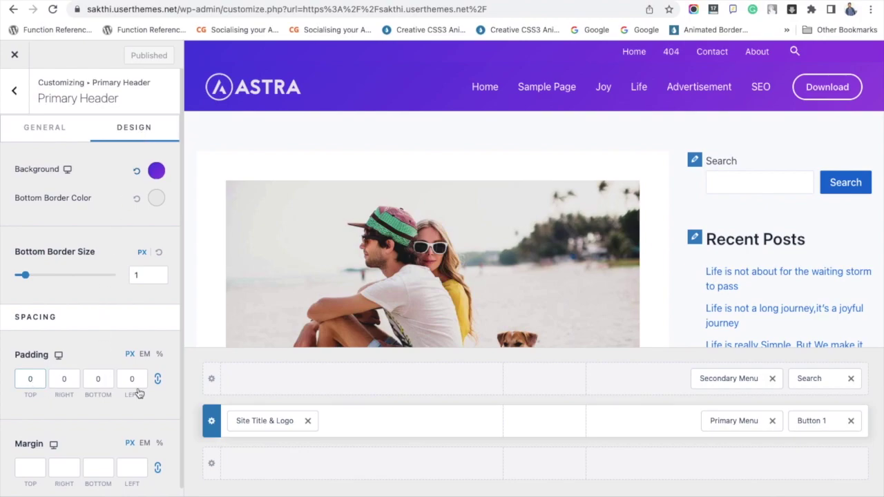
left_click(158, 381)
left_click(62, 379)
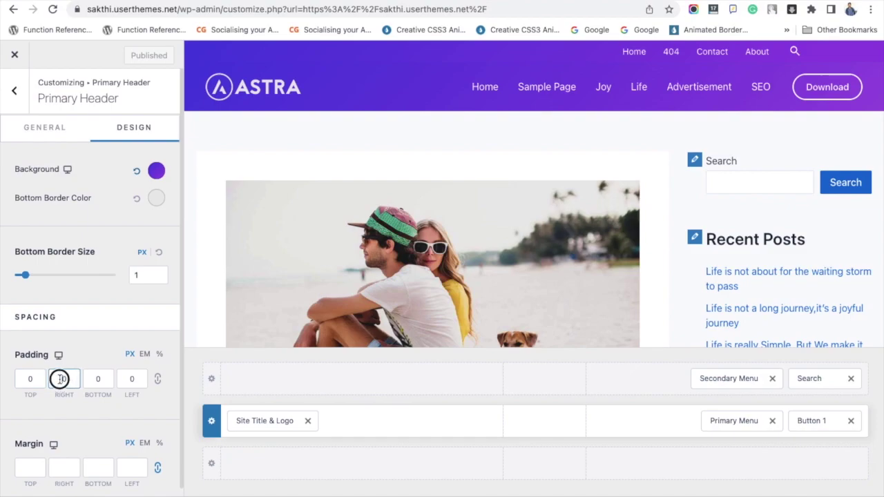
double_click(62, 379)
type("100")
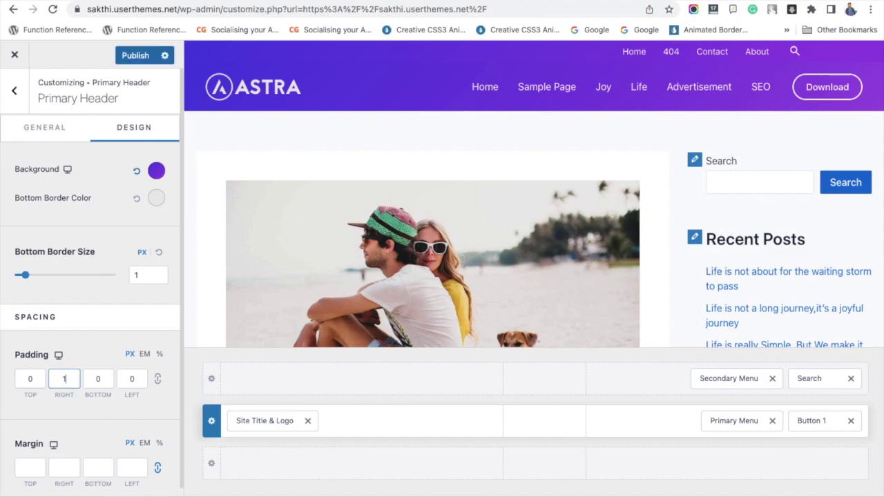
Set the Primary Header row's bottom padding to 30 px
double_click(98, 379)
type("10")
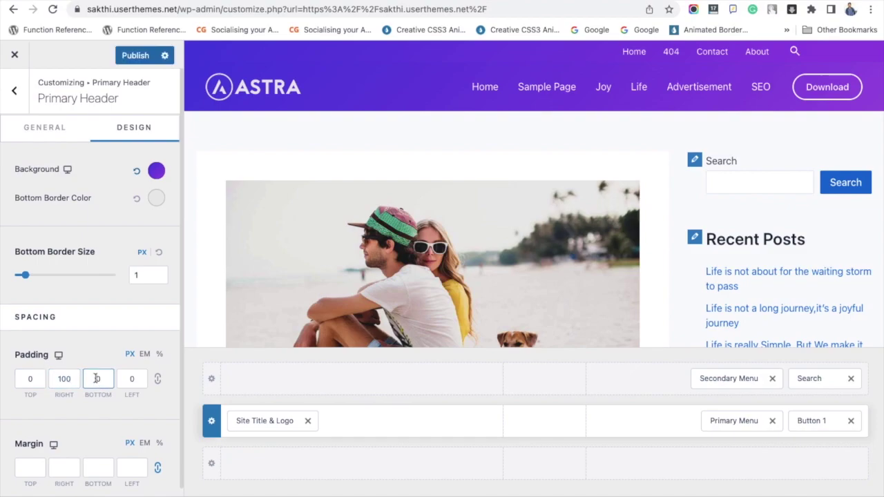
type("0")
left_click(97, 379)
double_click(97, 379)
type("30")
Set the Primary Header row's left padding to 100 px, then publish the changes and leave the Customizer
left_click(130, 380)
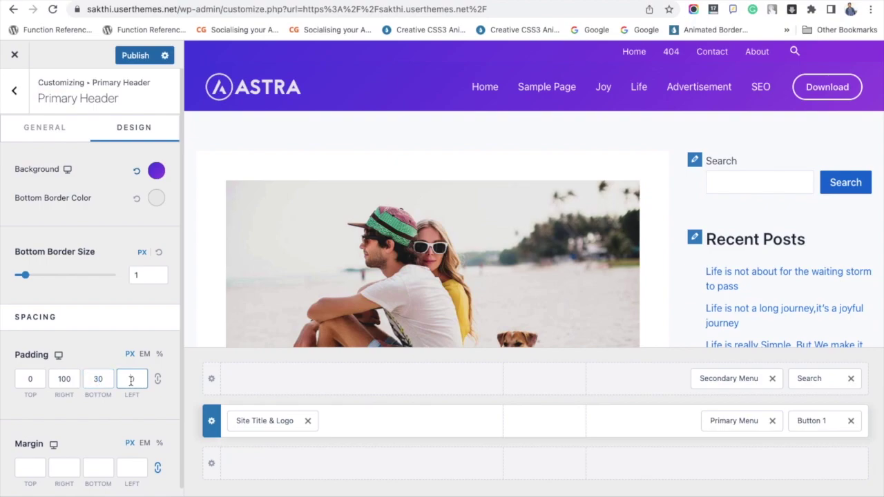
type("100")
left_click(133, 56)
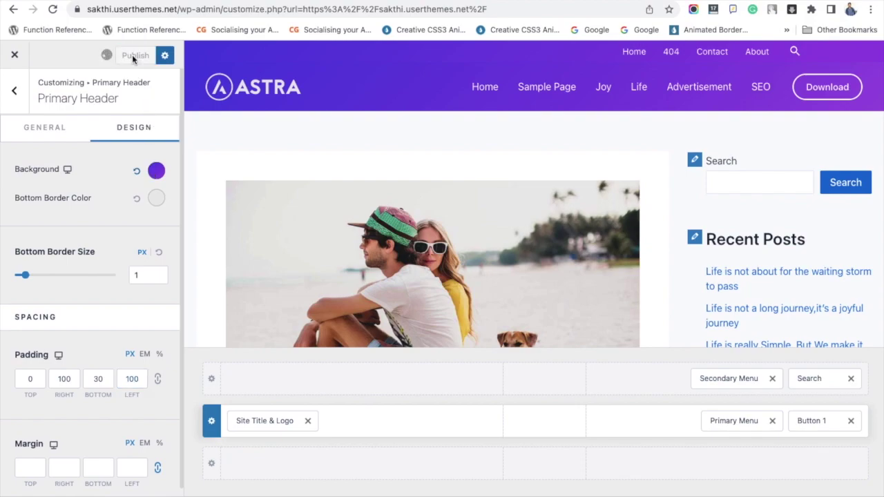
left_click(15, 57)
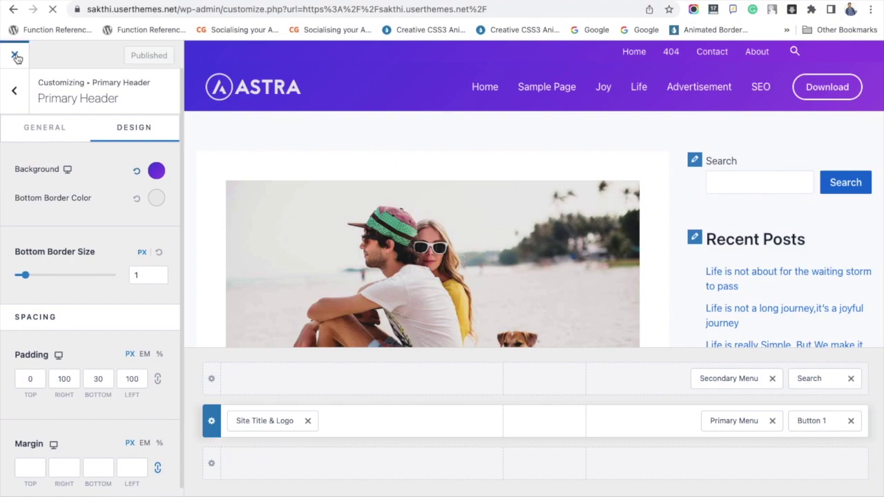